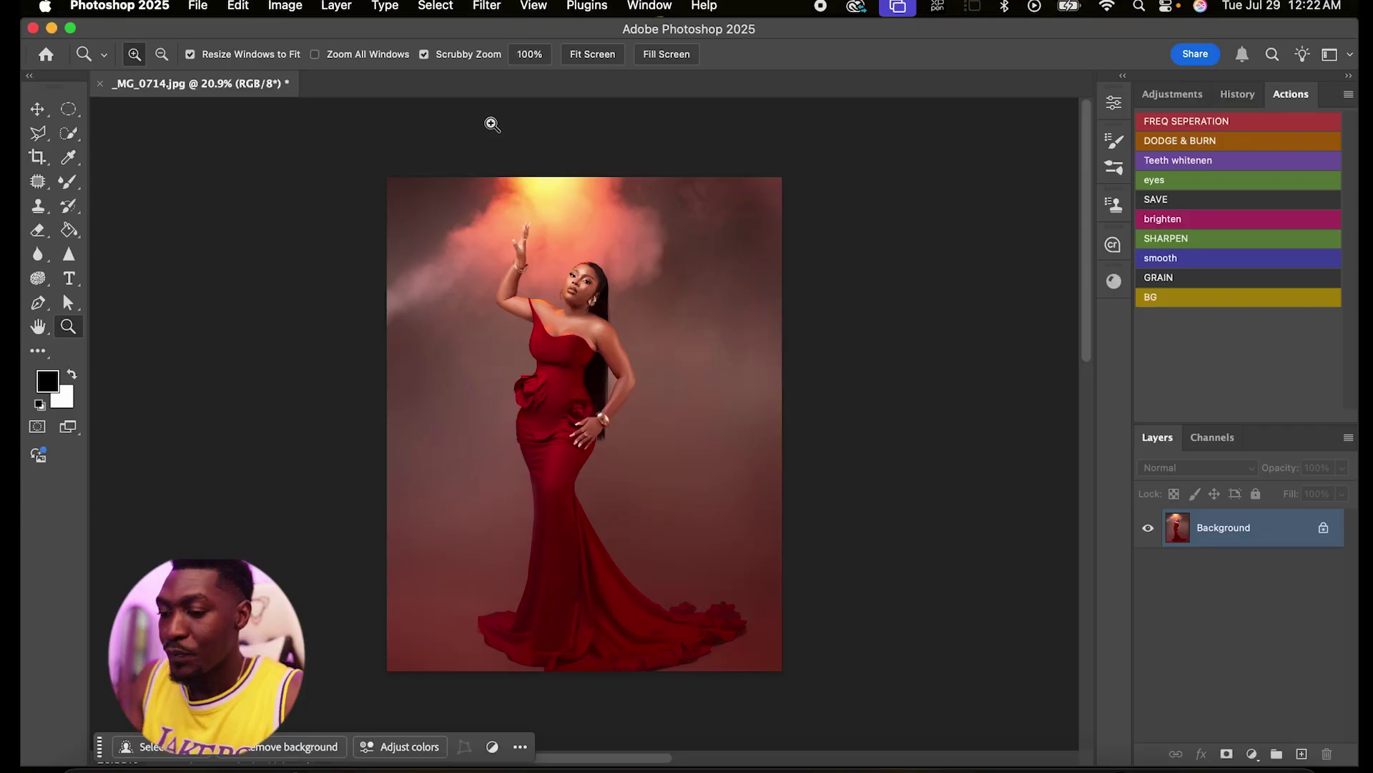
Step: Select the woman automatically with Select Subject, using the Cloud (Detailed results) option
left_click_drag(586, 296, 627, 366)
scroll(626, 367, "down", 5)
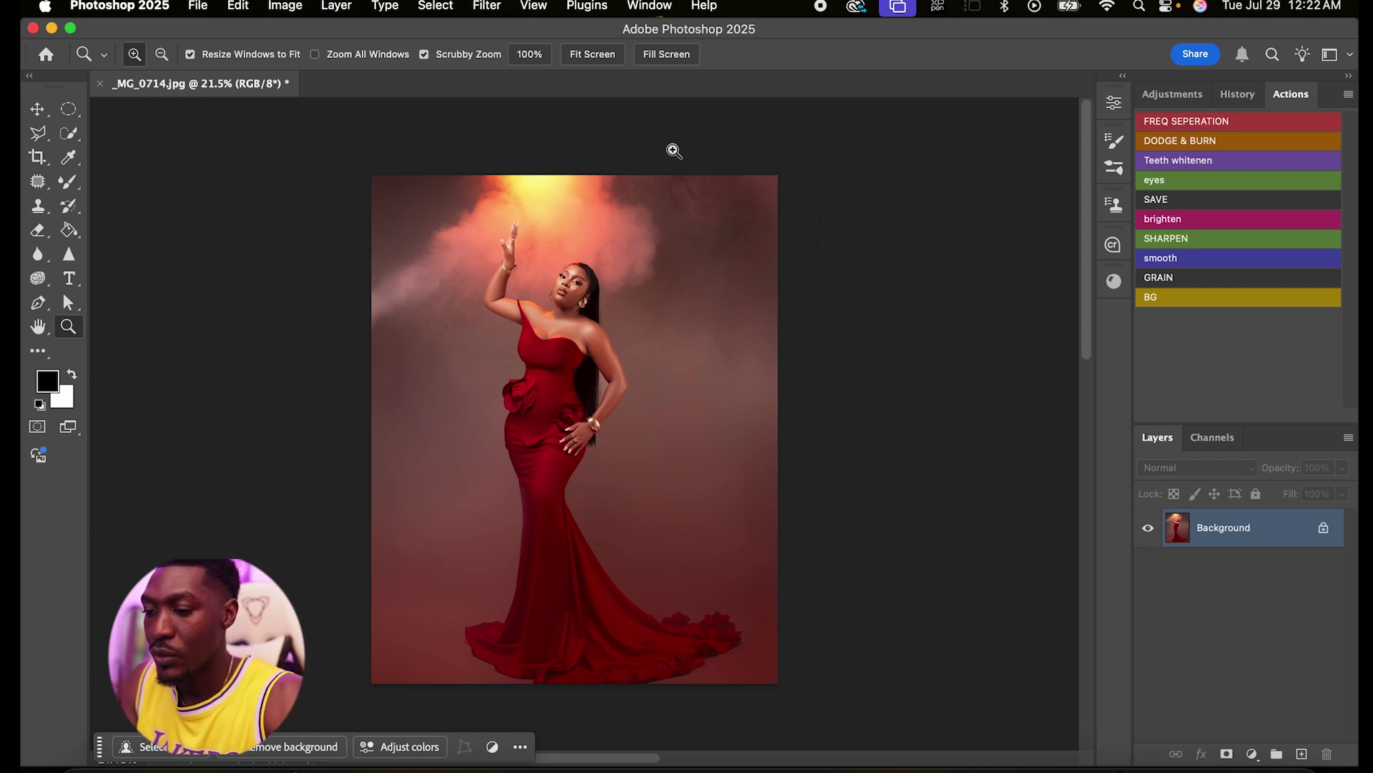
left_click(68, 131)
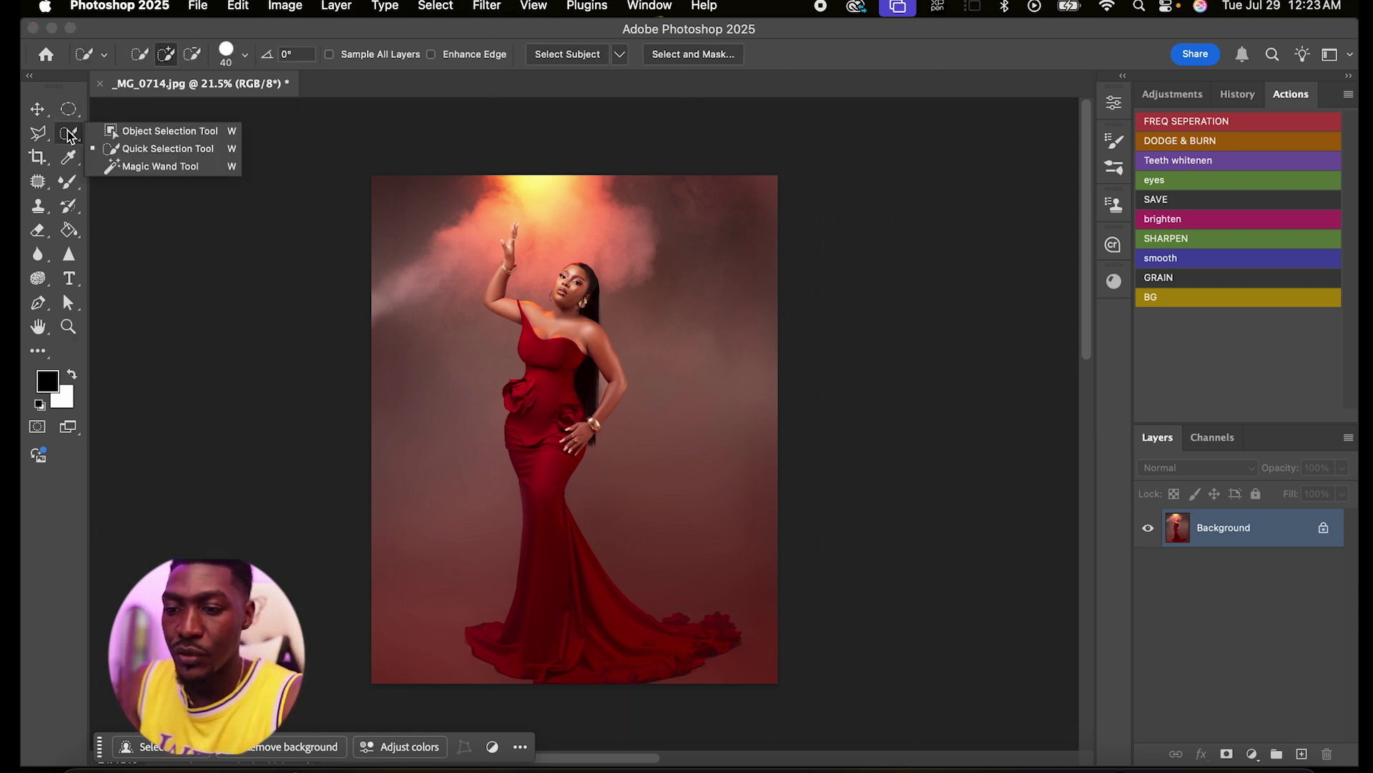
left_click(113, 148)
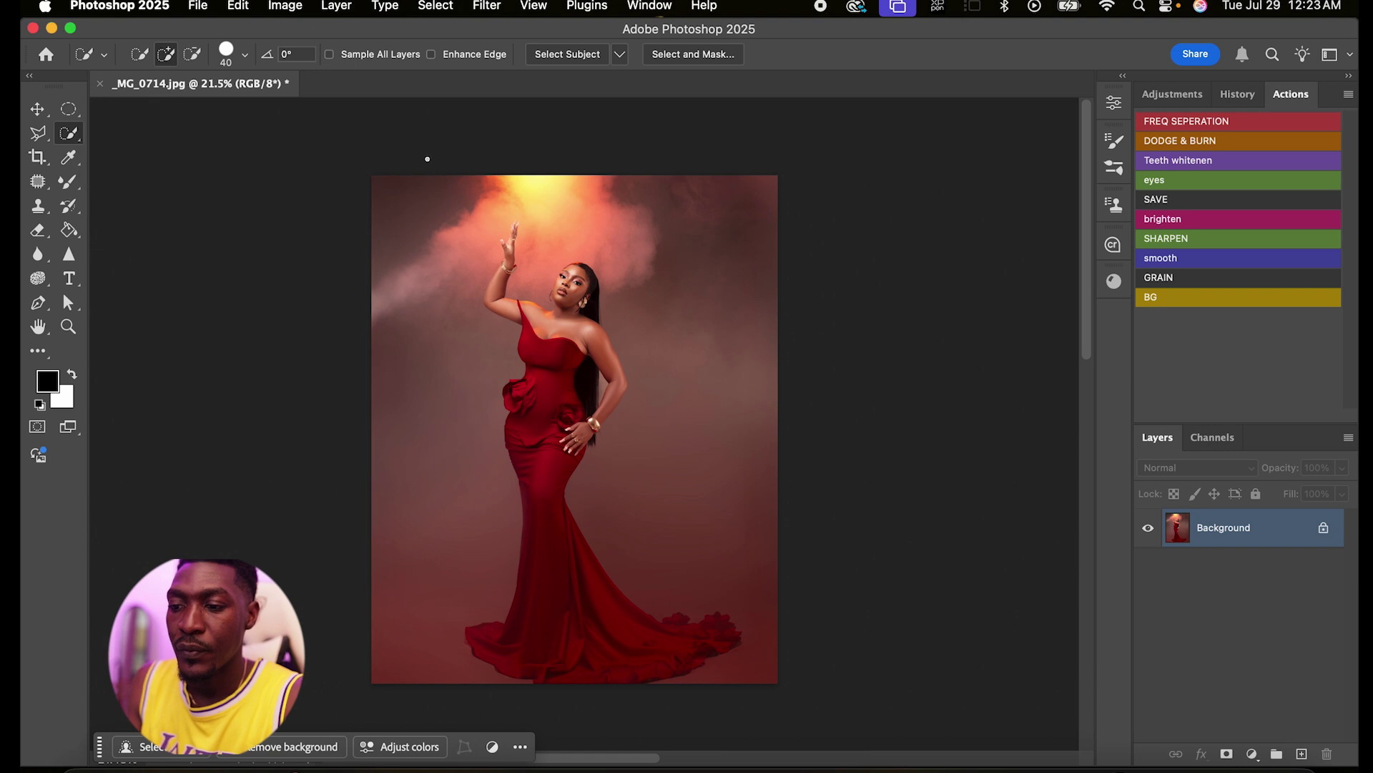
left_click(620, 56)
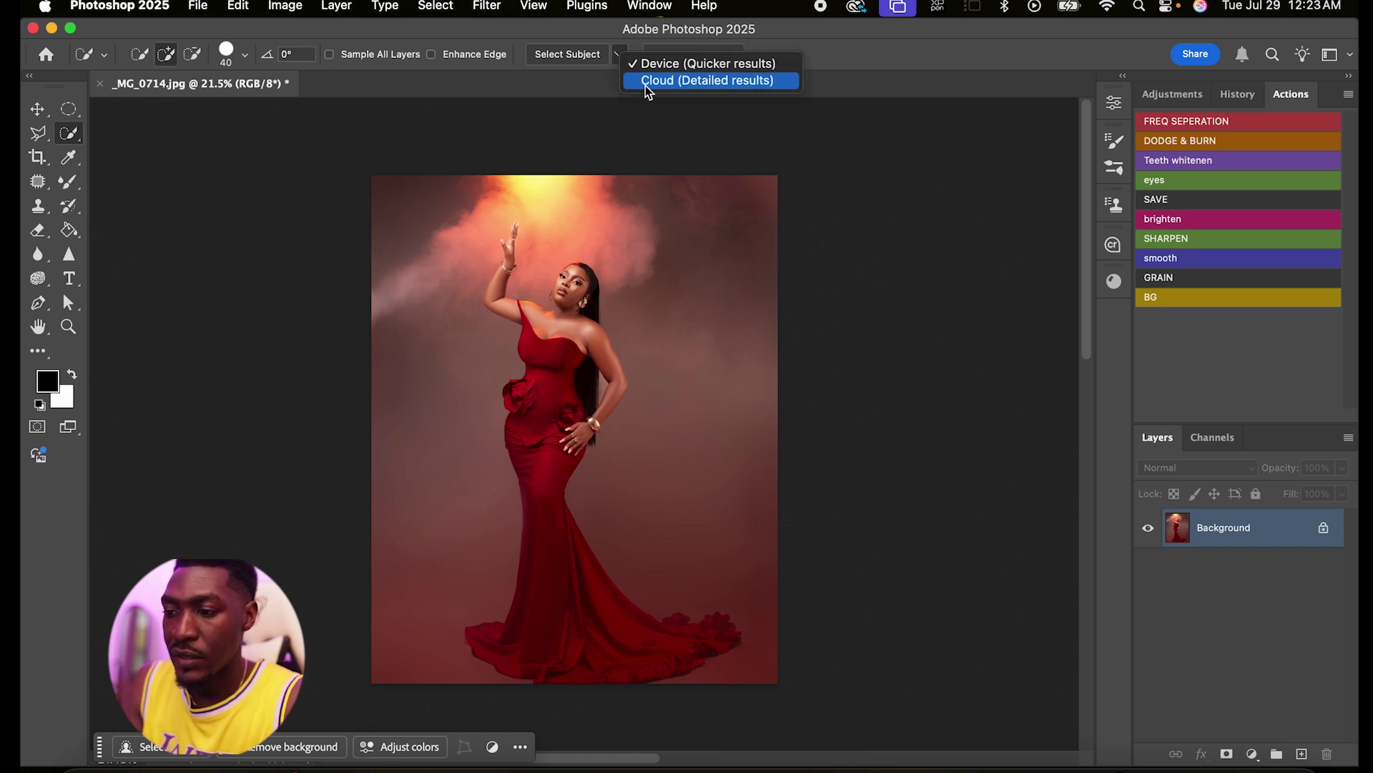
left_click(650, 82)
left_click(619, 55)
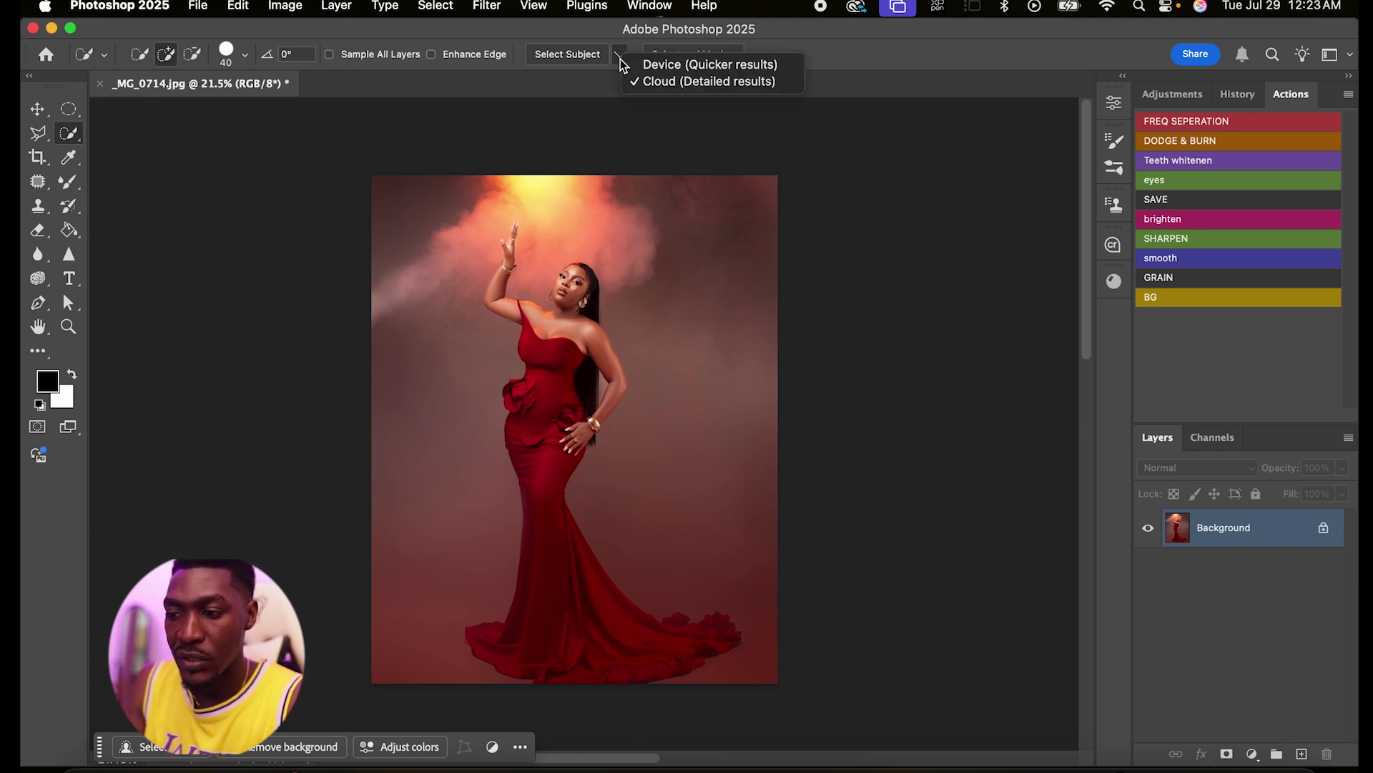
left_click(653, 83)
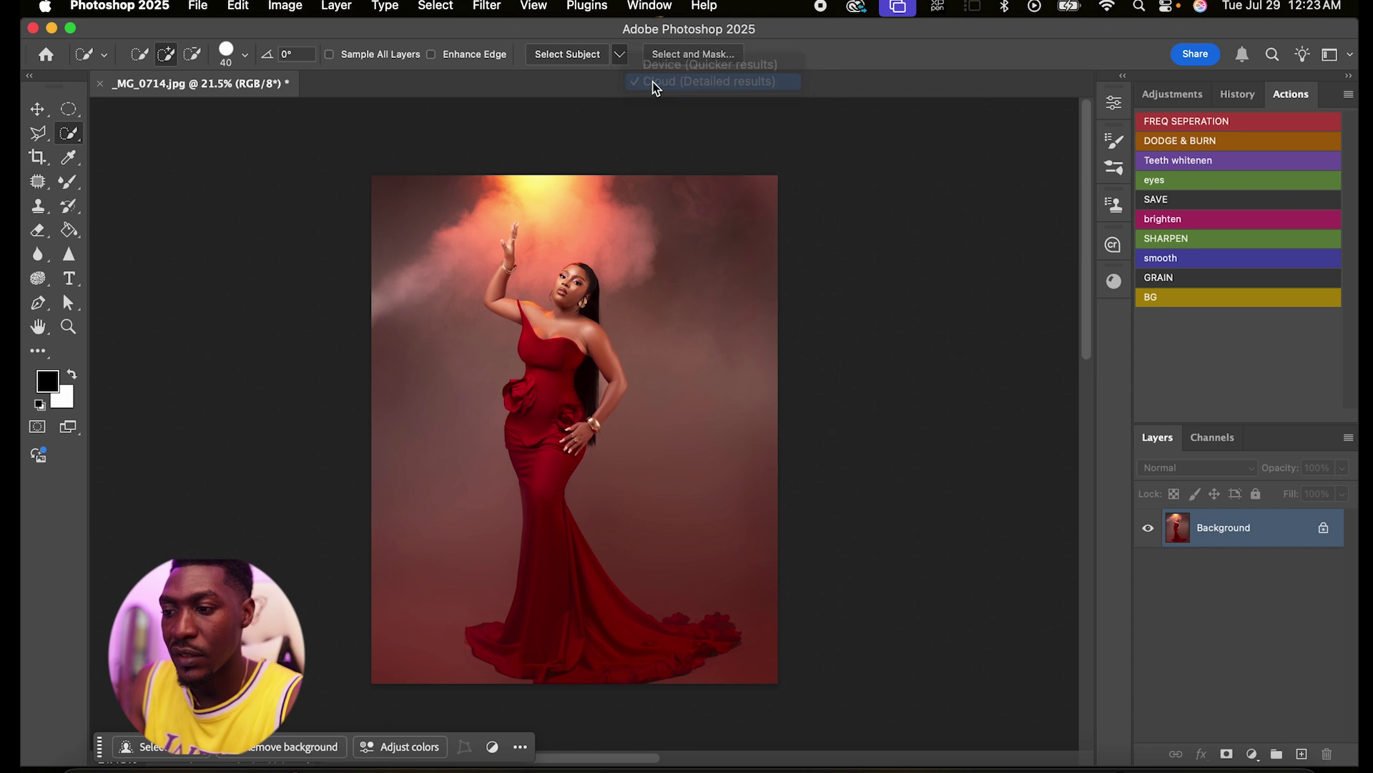
left_click(570, 55)
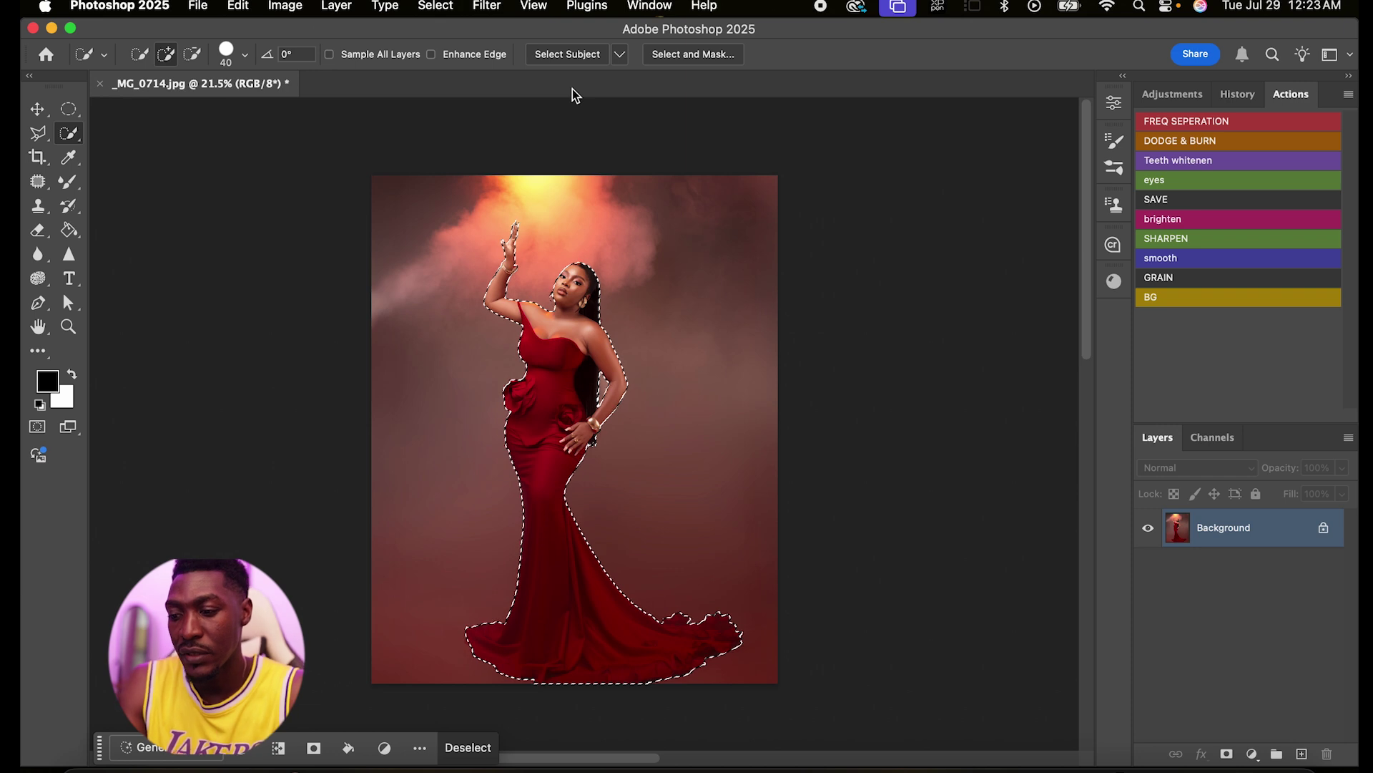
Step: Invert the selection to cover the backdrop around the woman
key("z")
left_click_drag(557, 318, 616, 465)
left_click_drag(628, 531, 579, 503)
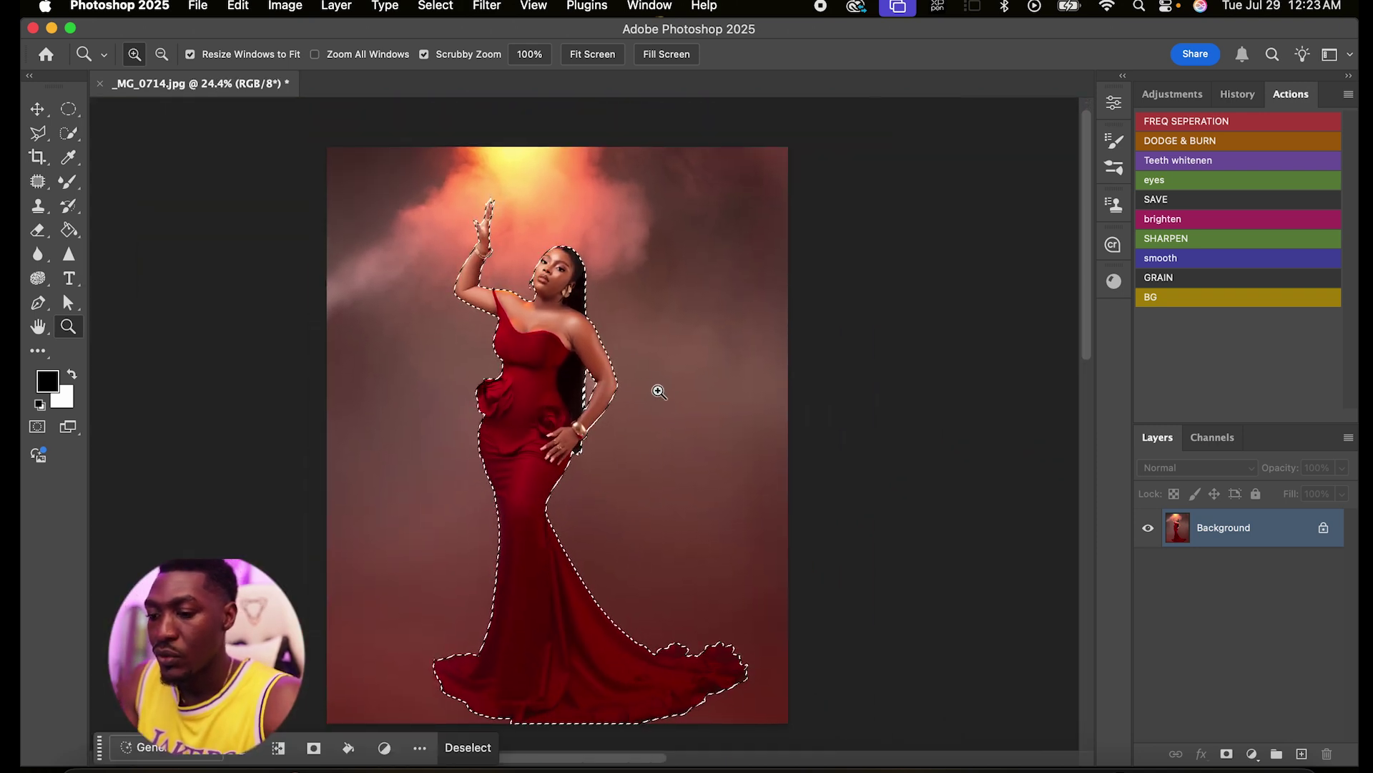
left_click(69, 133)
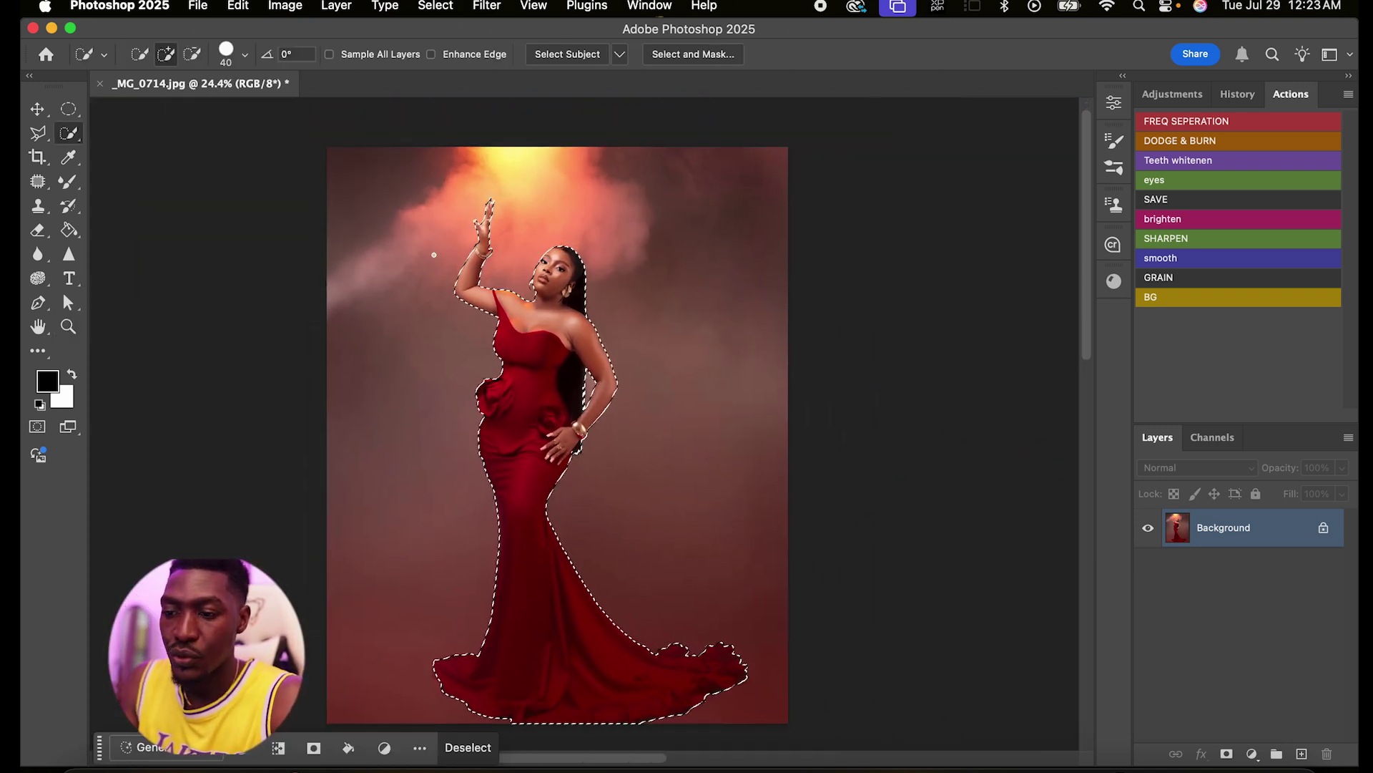
right_click(525, 314)
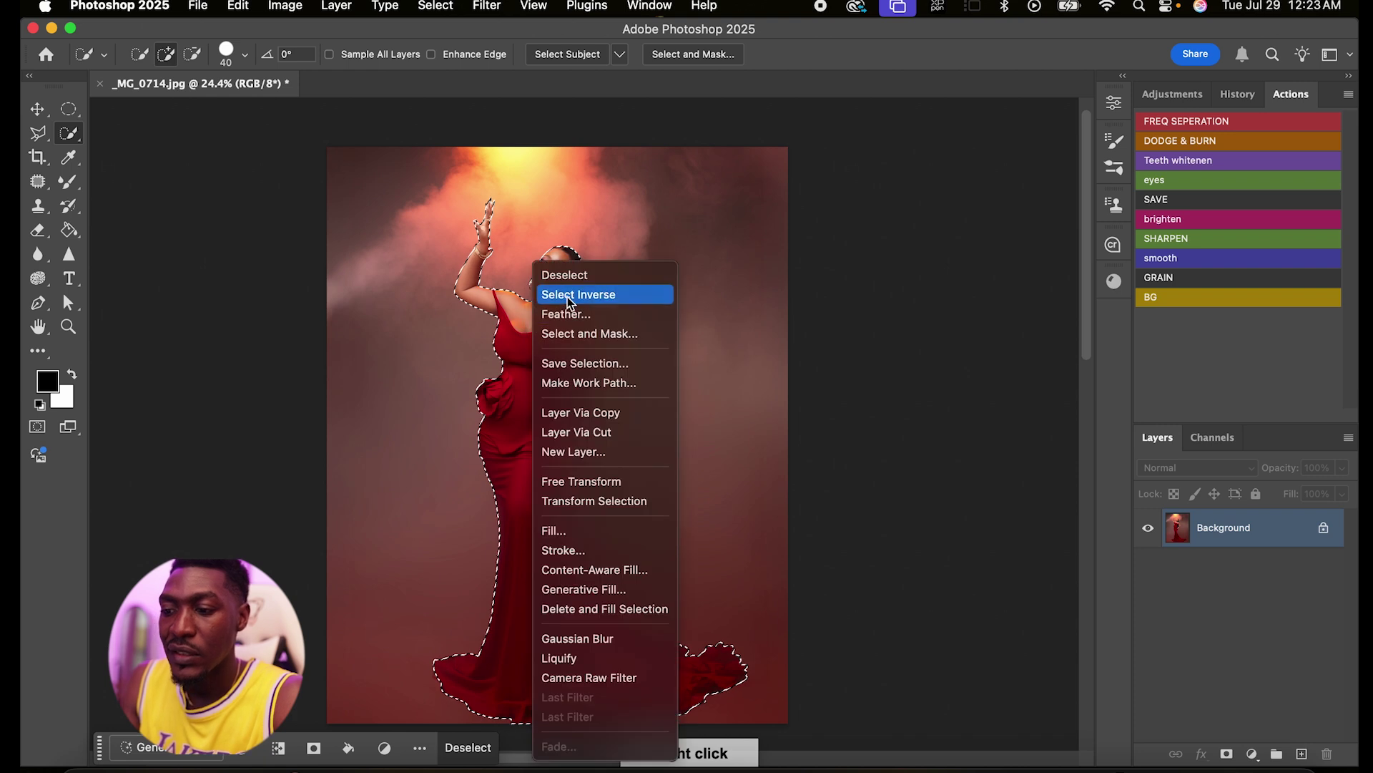
left_click(569, 295)
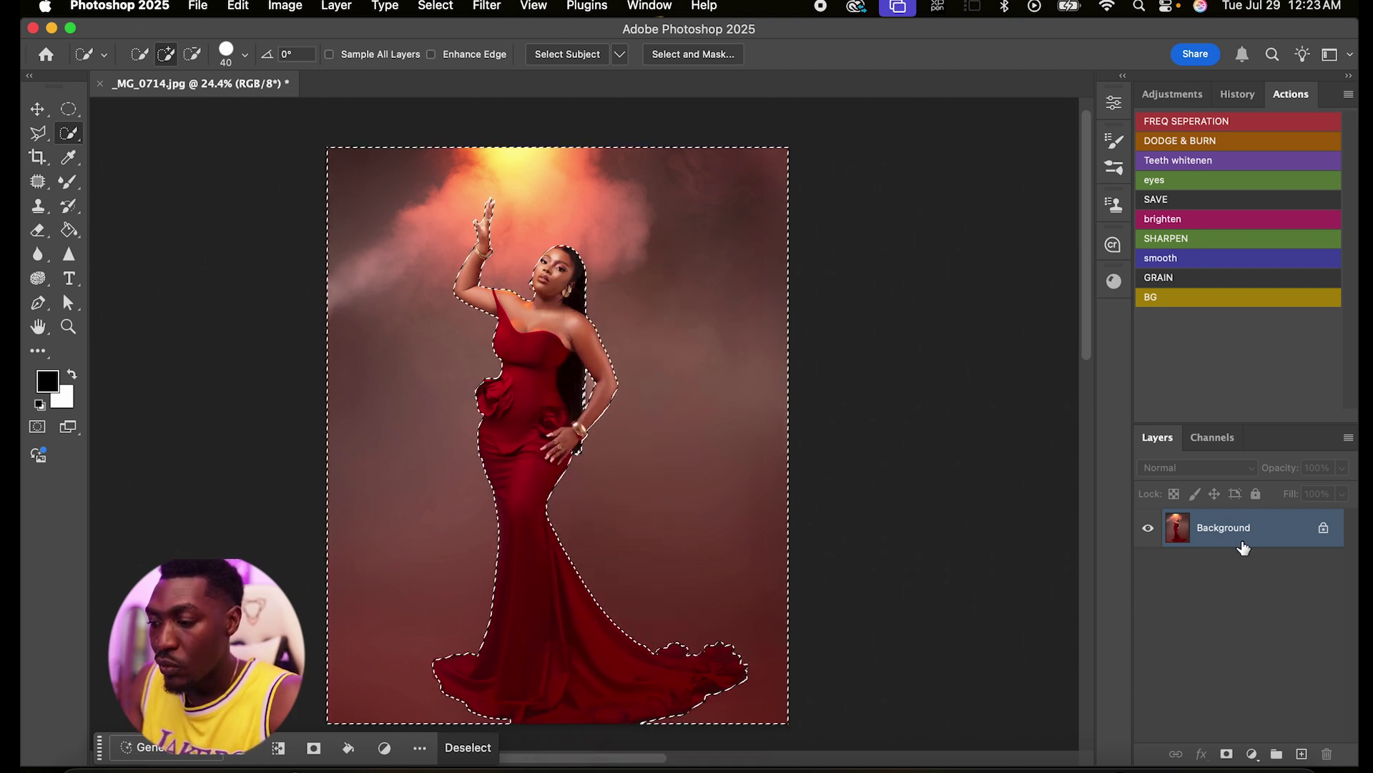
Step: Duplicate the Background layer with the backdrop selection kept active
right_click(1269, 521)
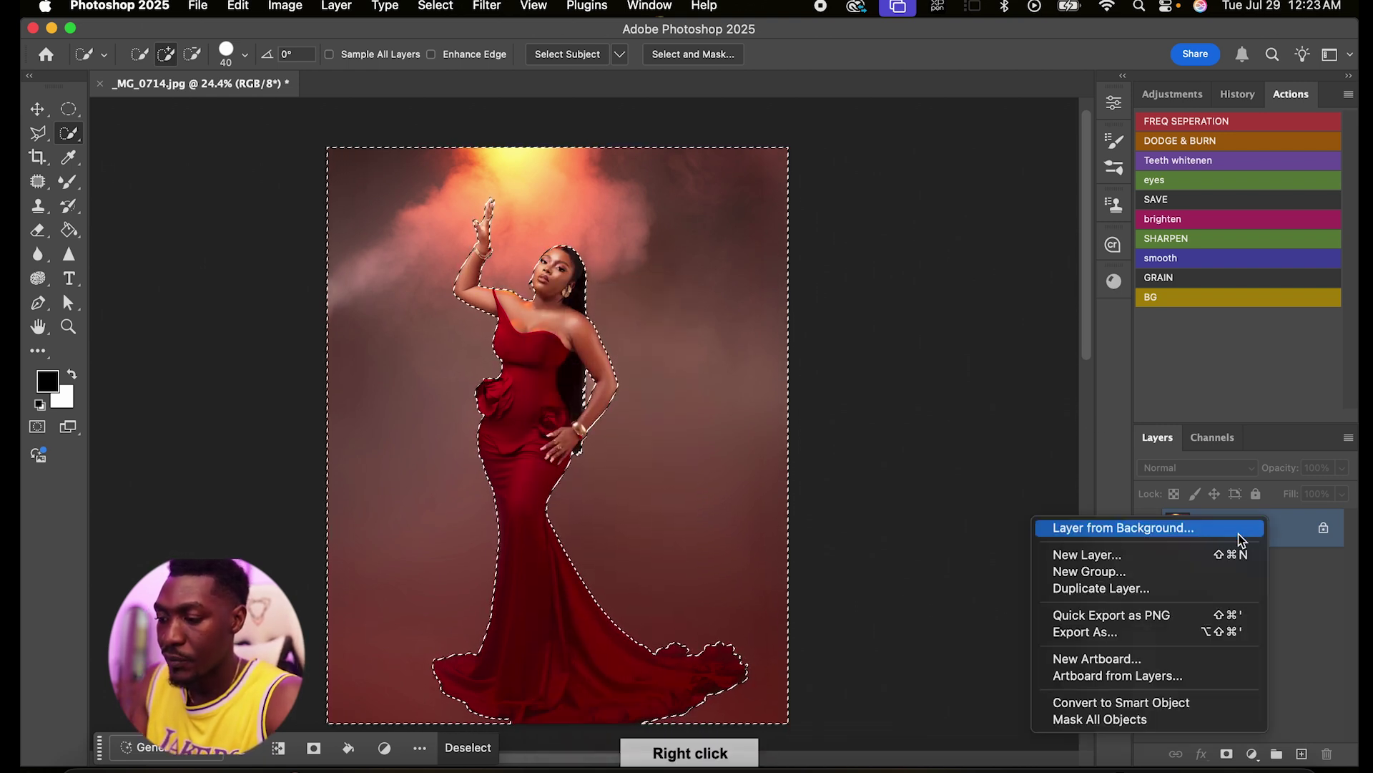
left_click(1137, 588)
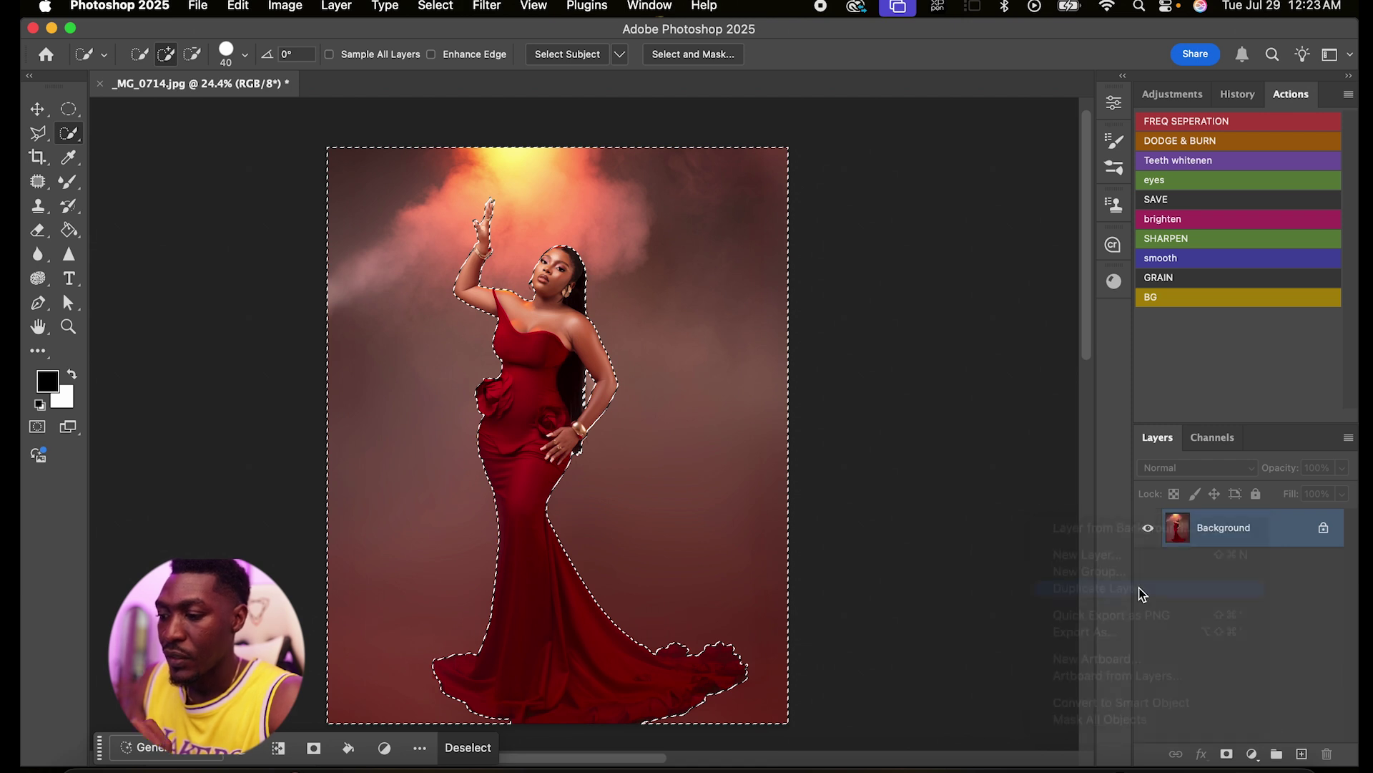
left_click(861, 322)
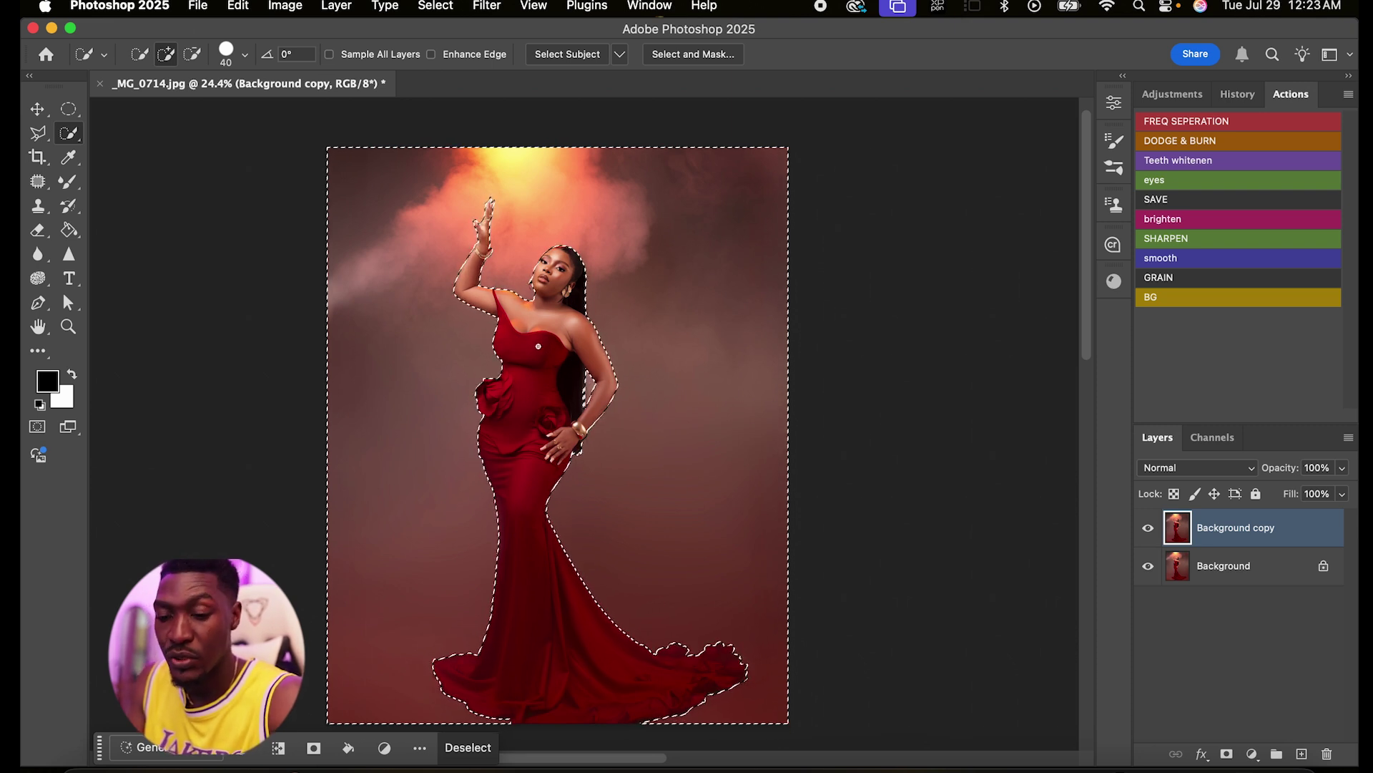
Step: Cut the selected backdrop out of the duplicate, paste it as a separate layer, and move that layer beneath the cut-out woman
key("super+x")
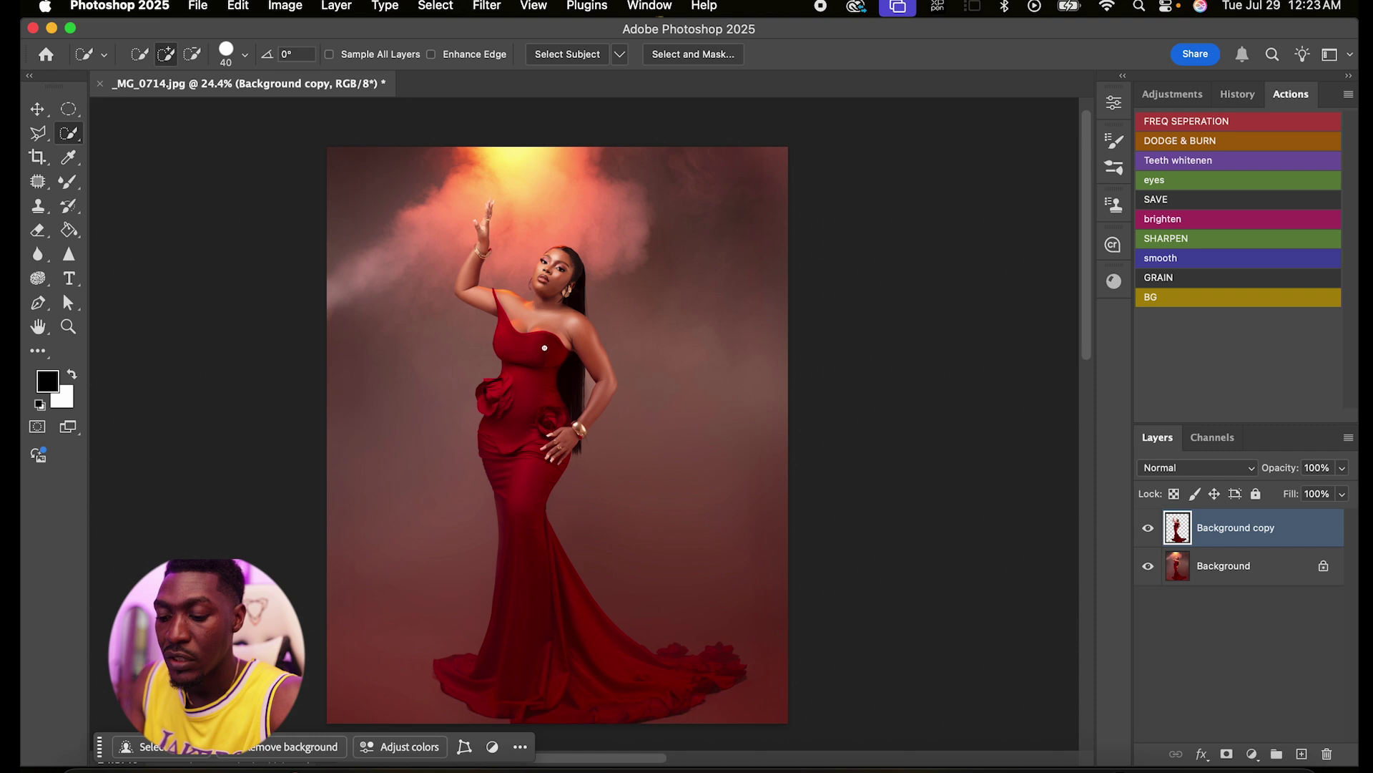
key("super+v")
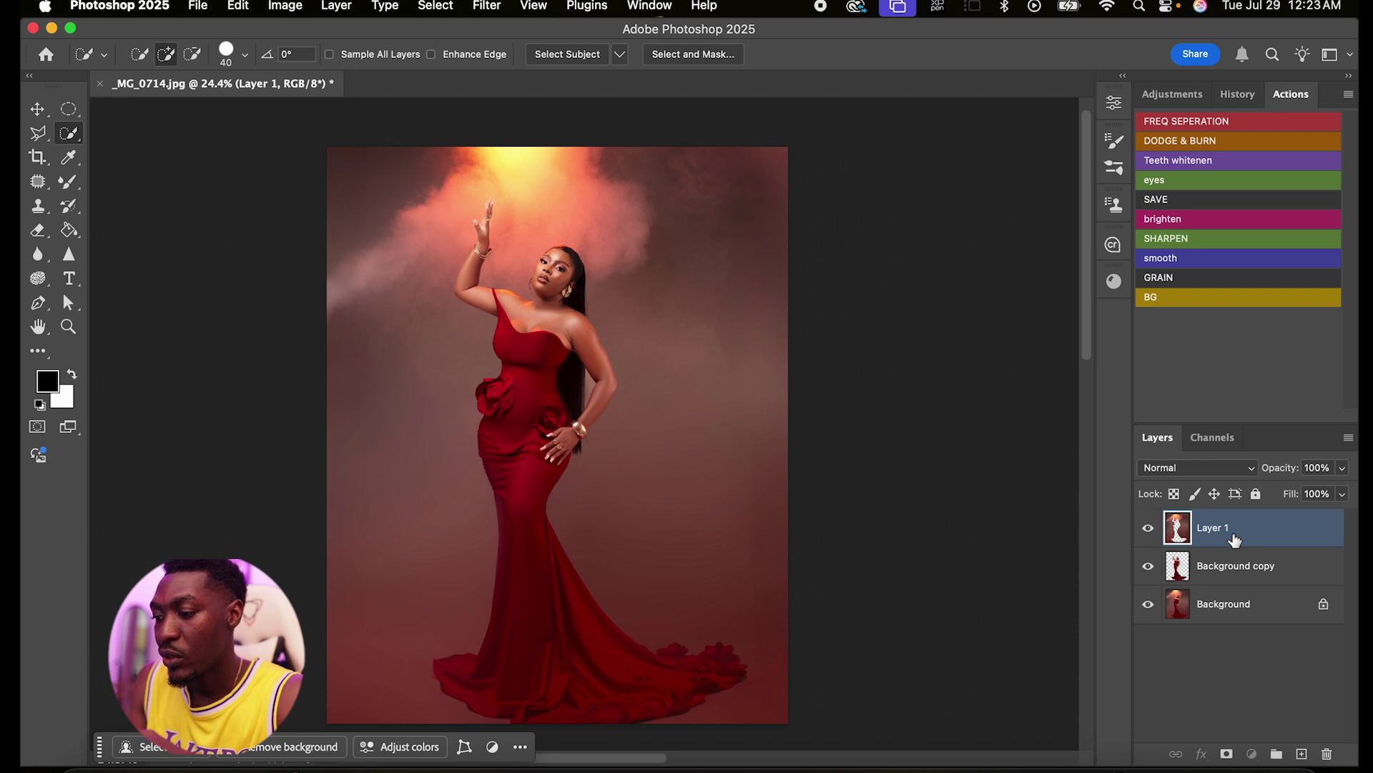
left_click_drag(1229, 545, 1232, 572)
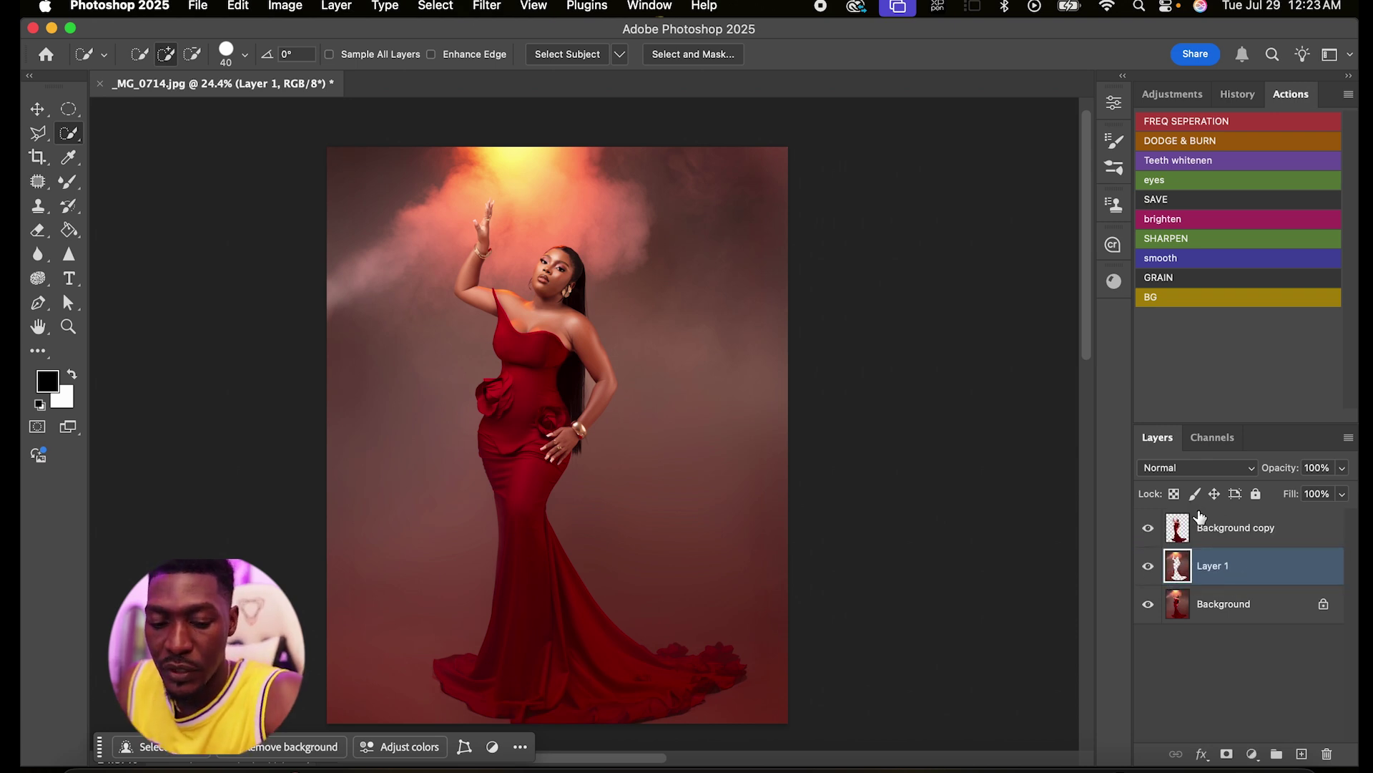
Step: Rename the pasted backdrop layer as "background"
double_click(1221, 566)
type("bac")
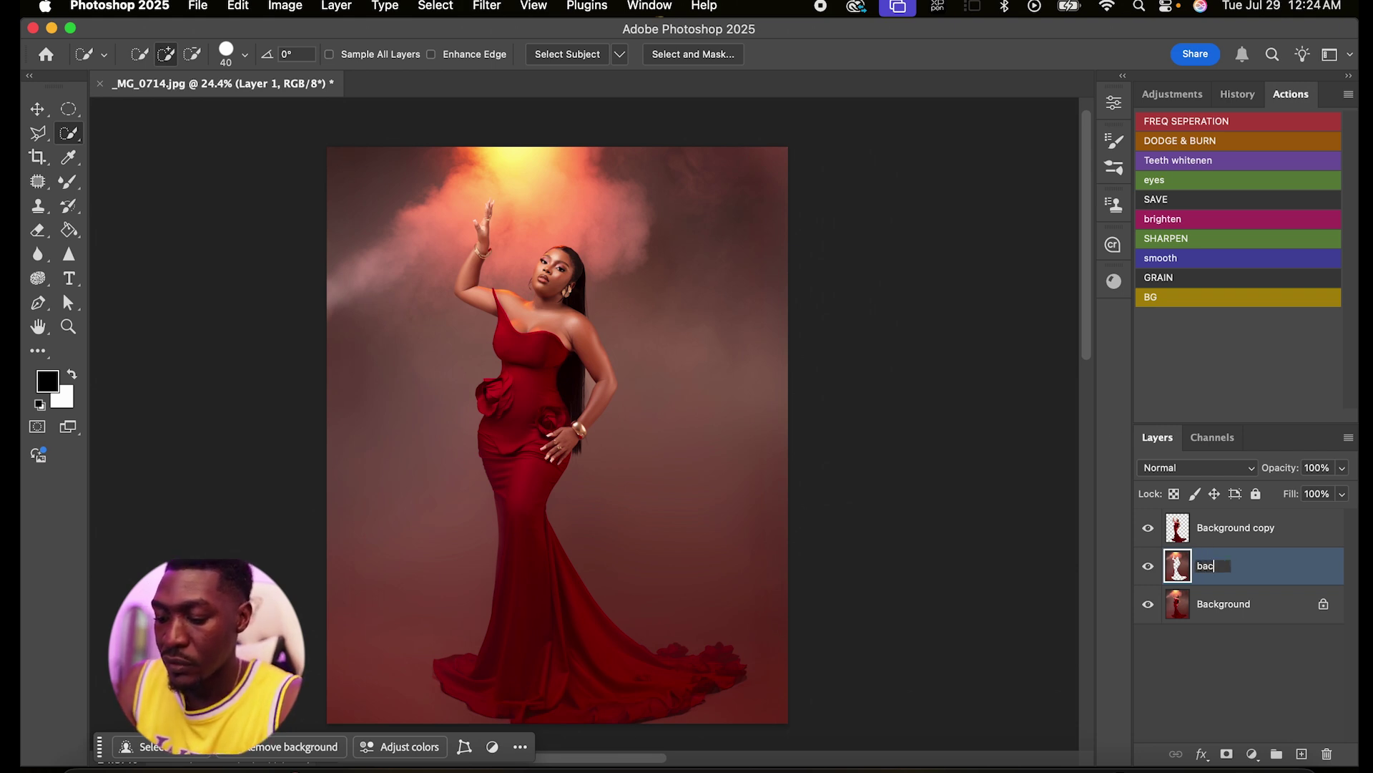
type("kground")
key("Return")
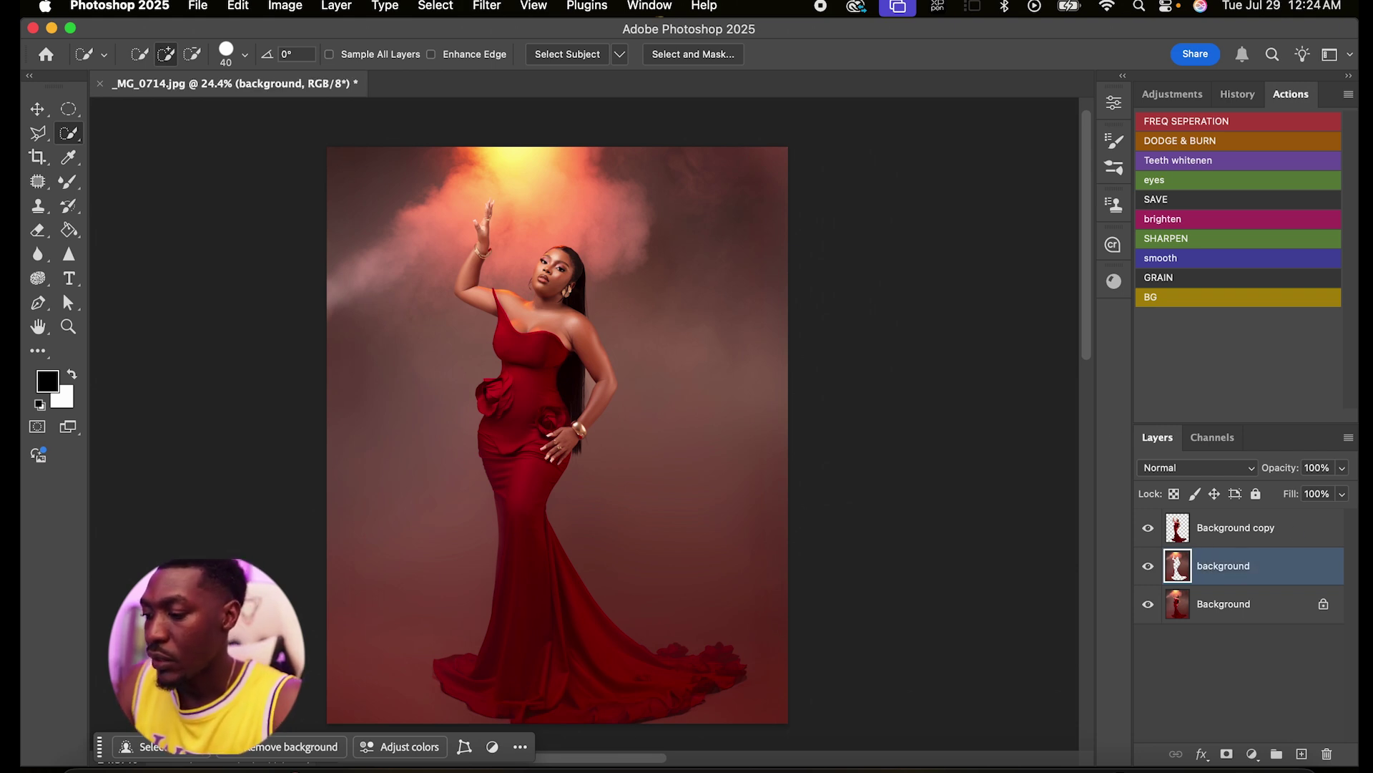
Step: Rename the layer holding the cut-out woman as "subject"
double_click(1250, 527)
type("subkect")
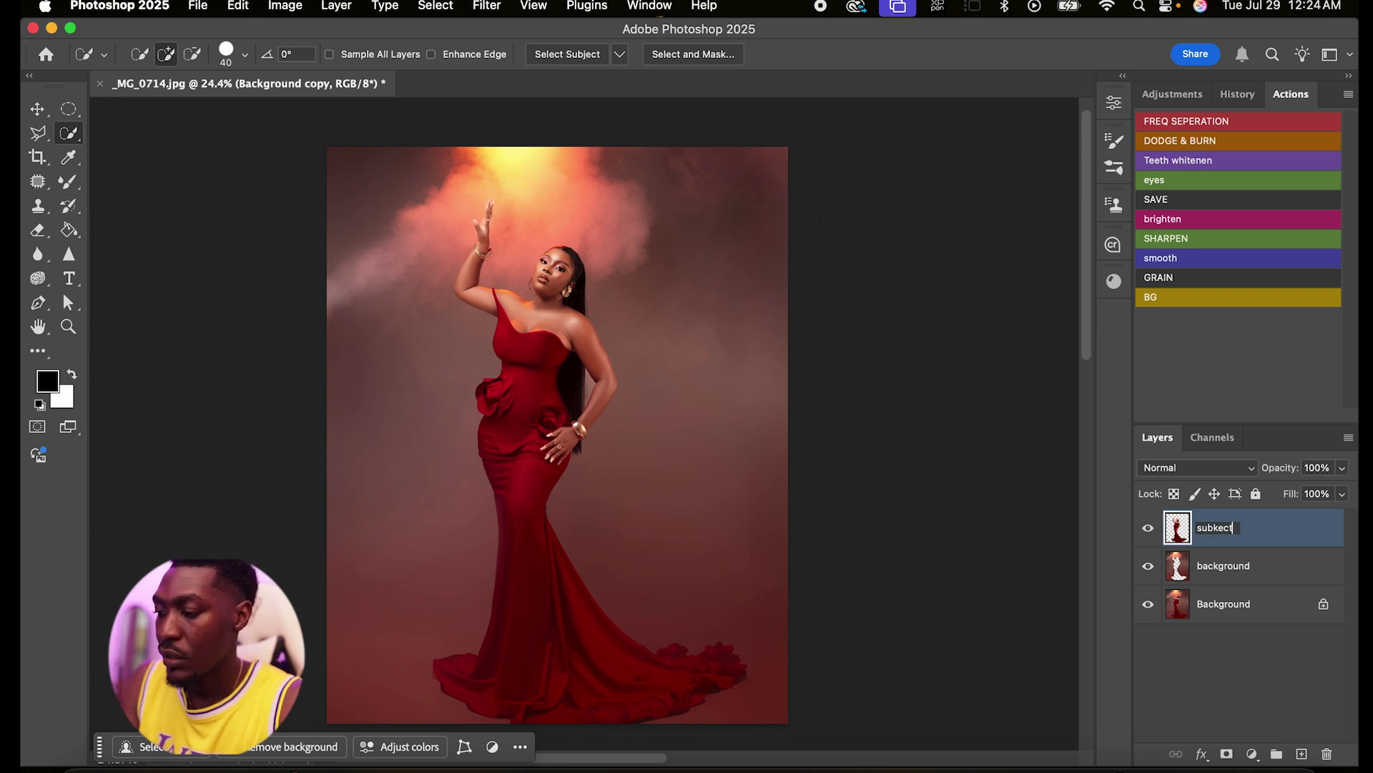
key("Return")
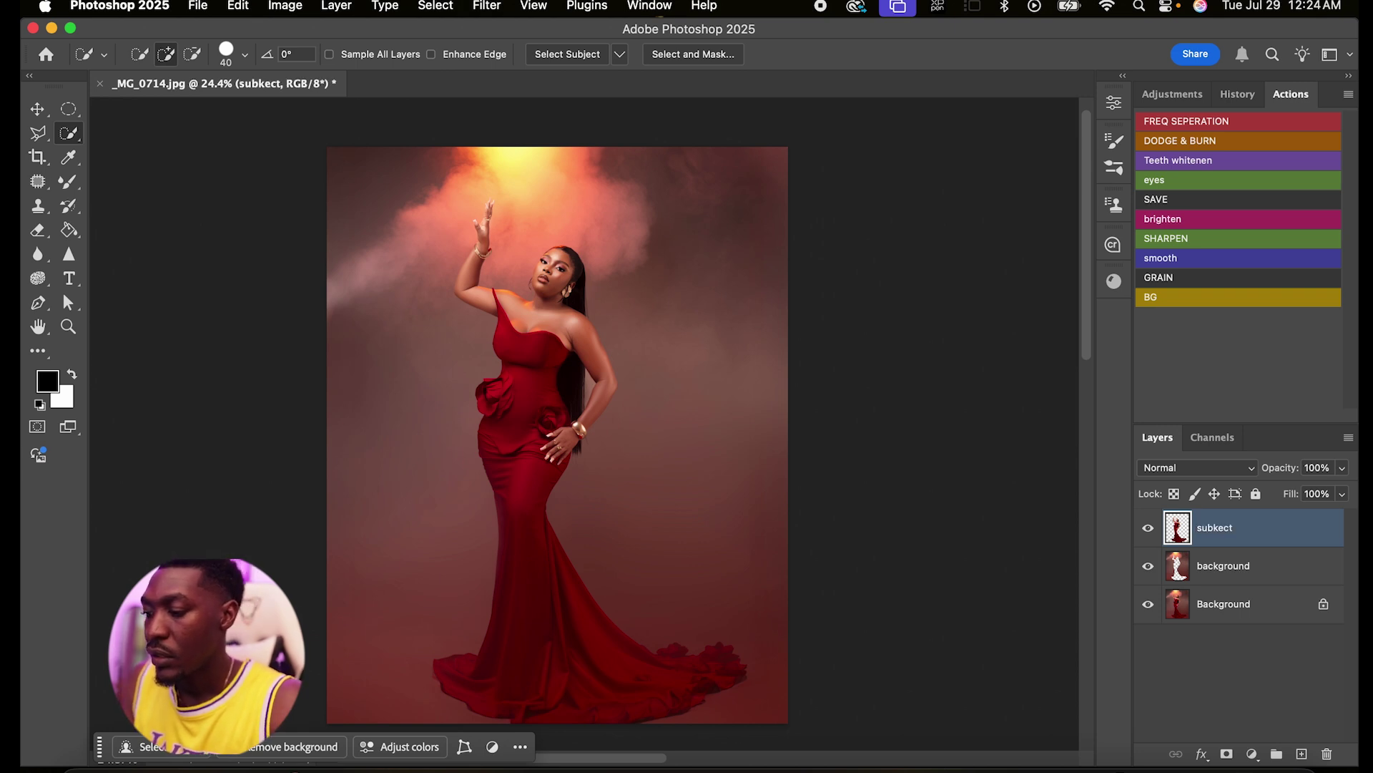
key("Return")
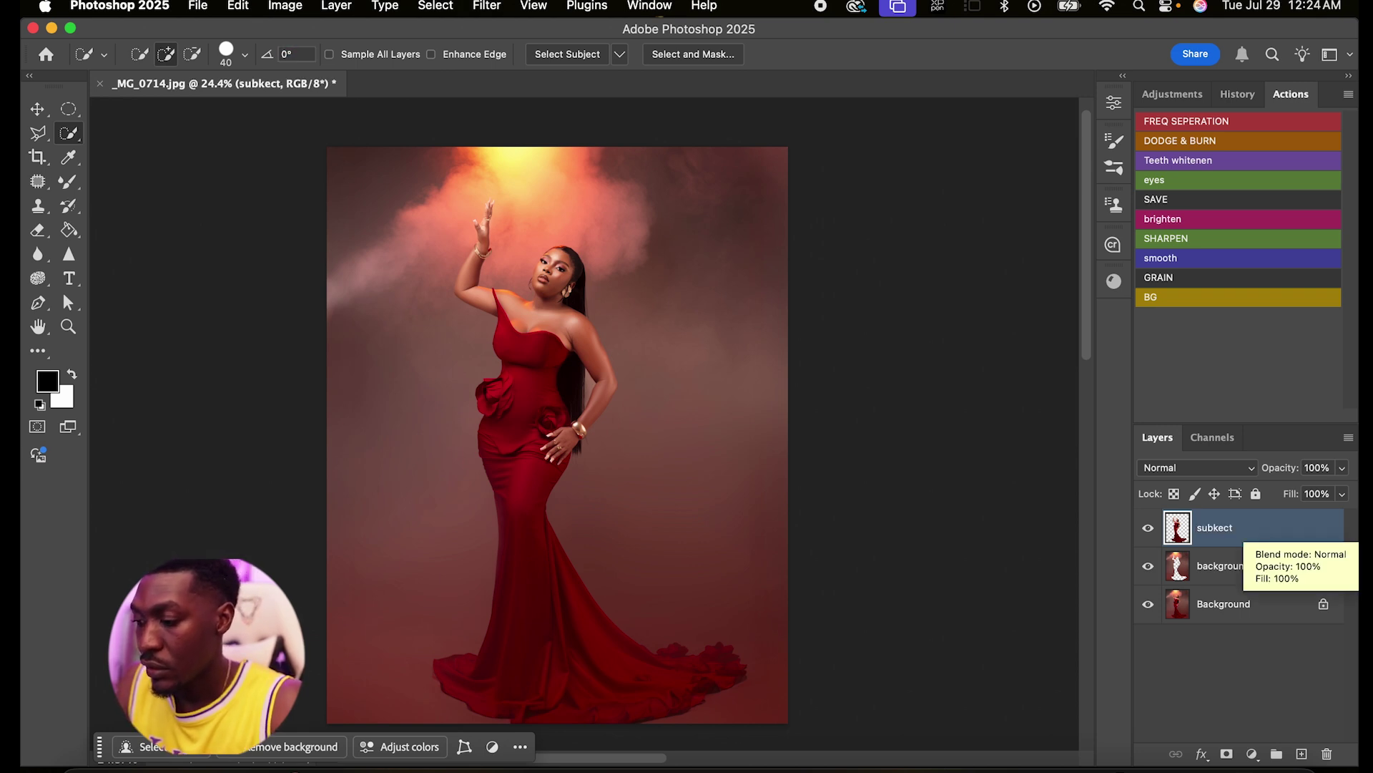
double_click(1221, 527)
type("su")
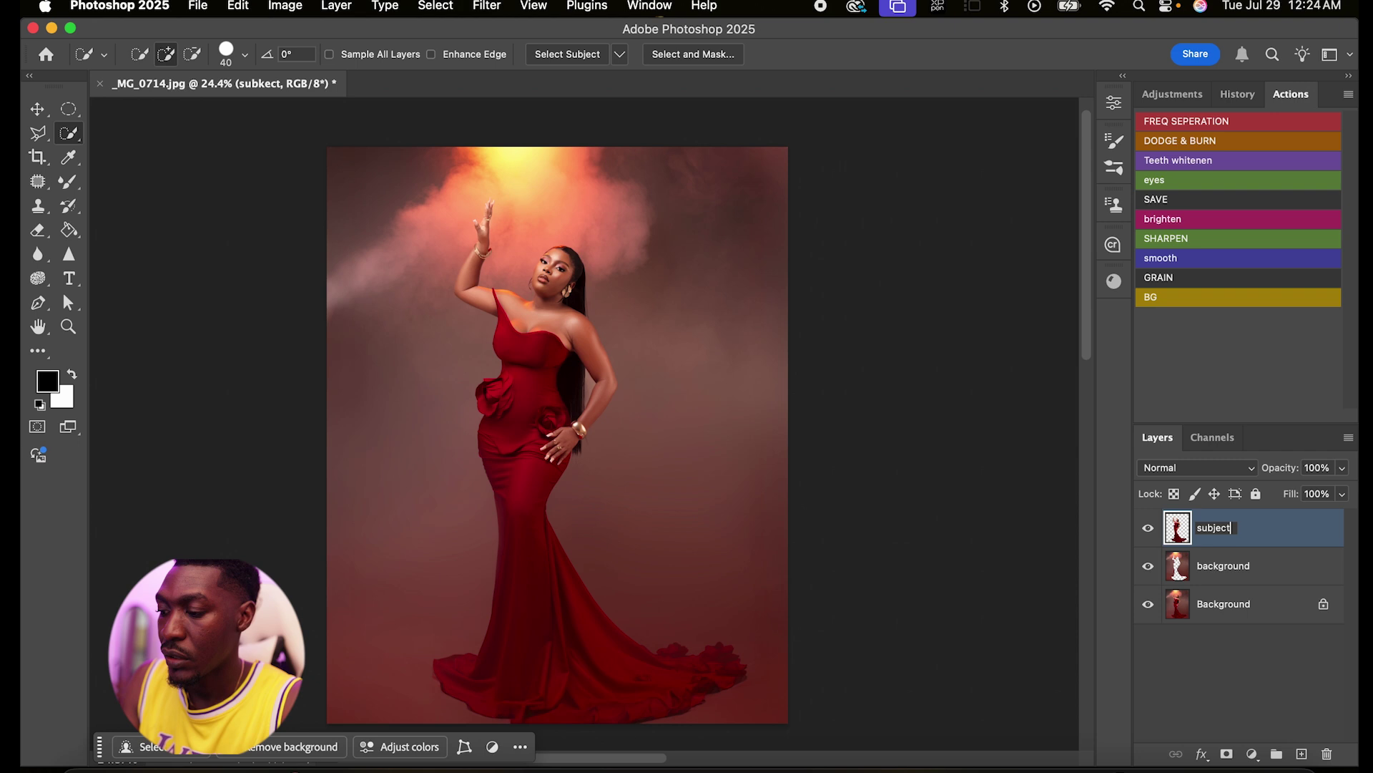
key("Return")
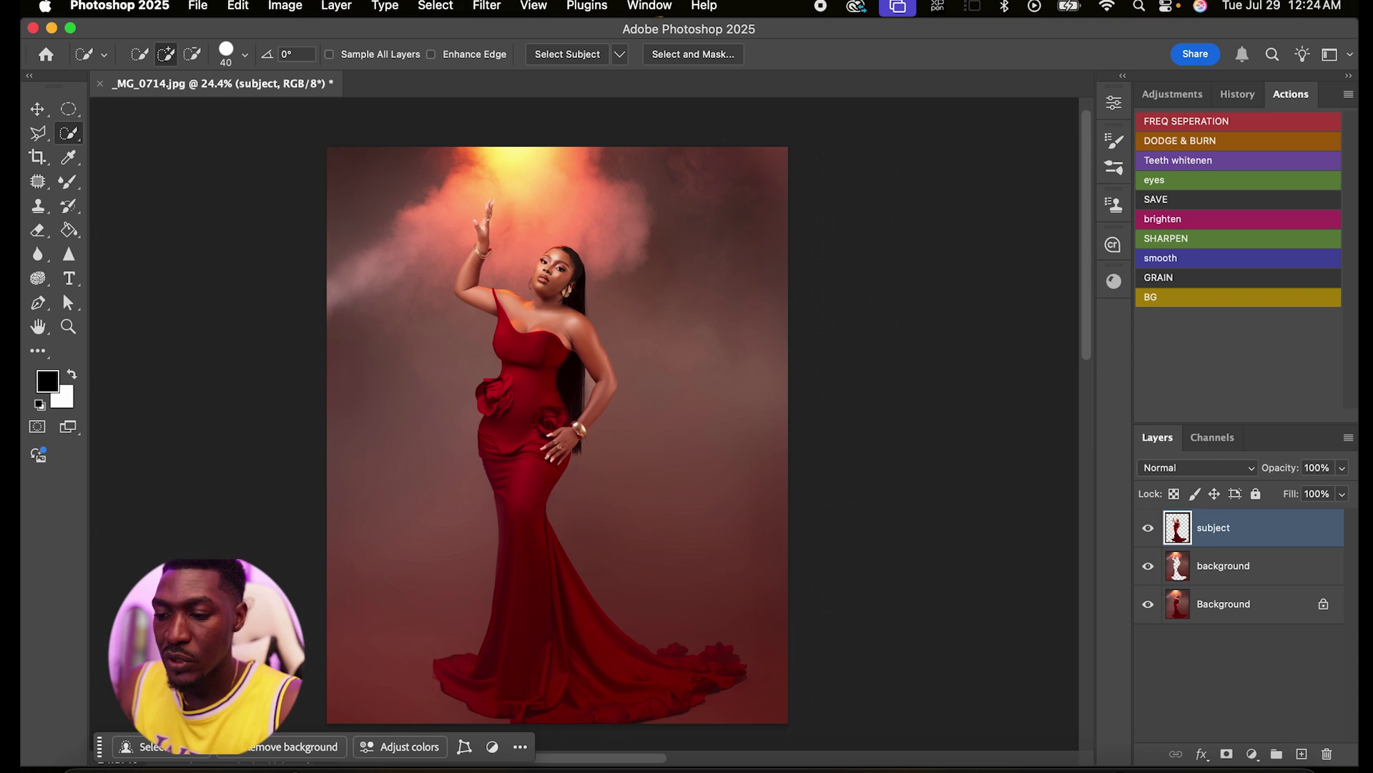
Step: Add an empty layer above the subject layer, load the woman's outline as a selection, and make the empty layer active
left_click(1302, 754)
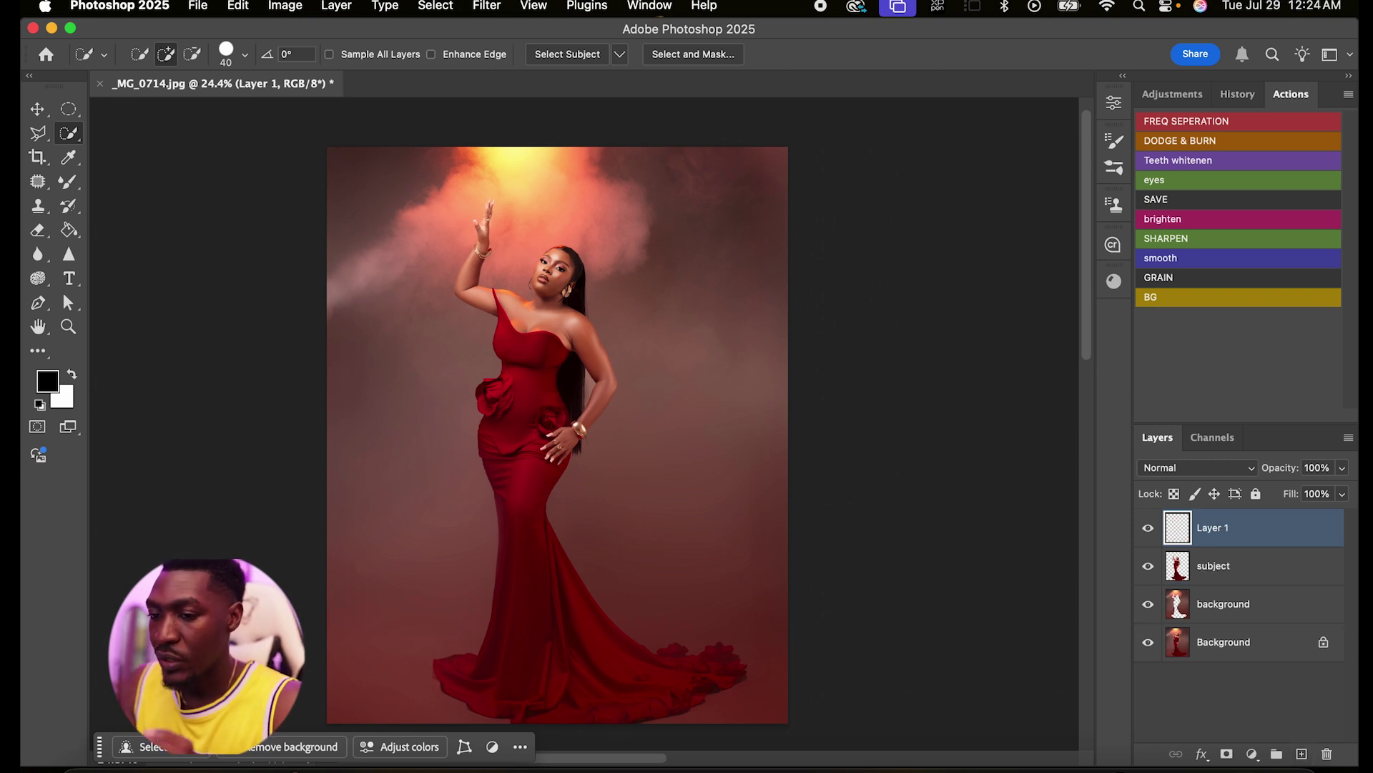
left_click(1214, 565)
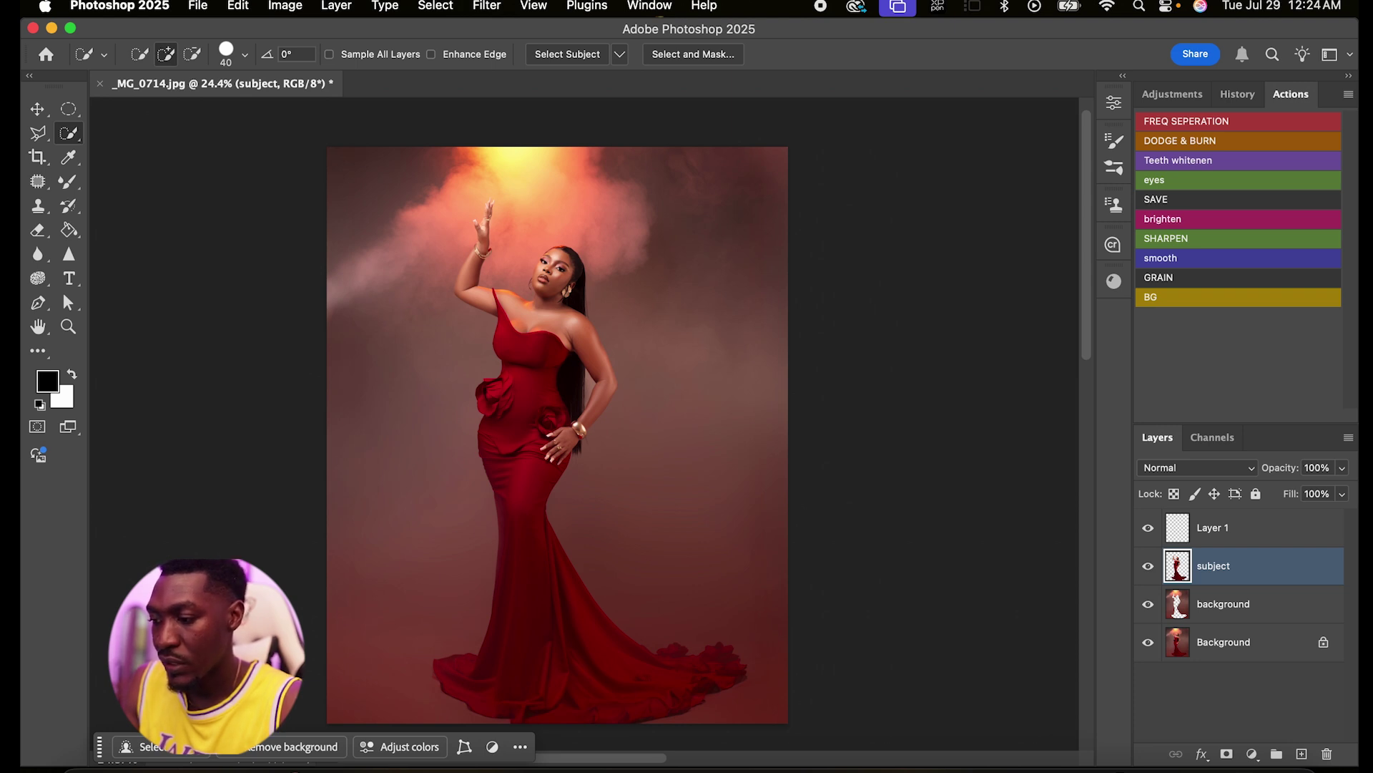
left_click(1176, 565, "super")
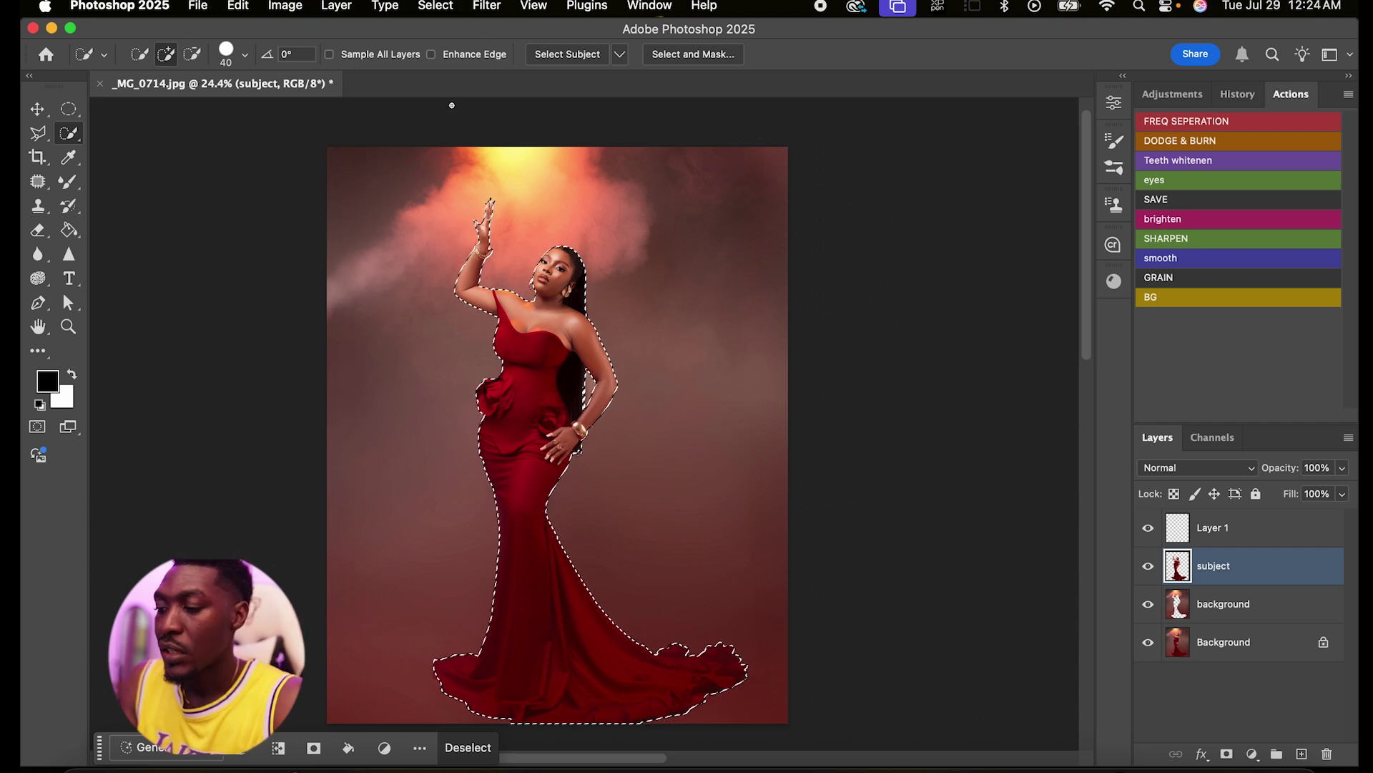
left_click(1244, 527)
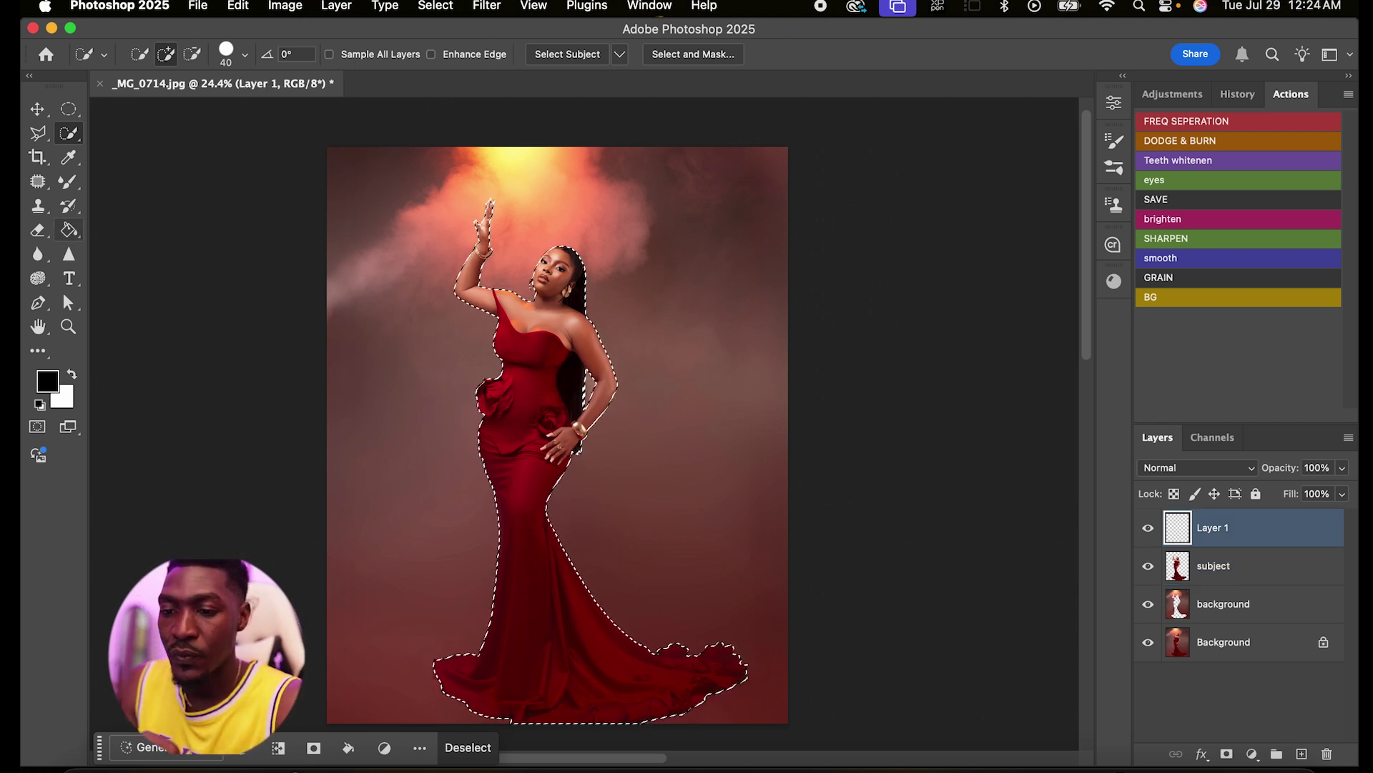
Step: Fill the woman-shaped selection on the empty layer with the black foreground colour and deselect
left_click(69, 229)
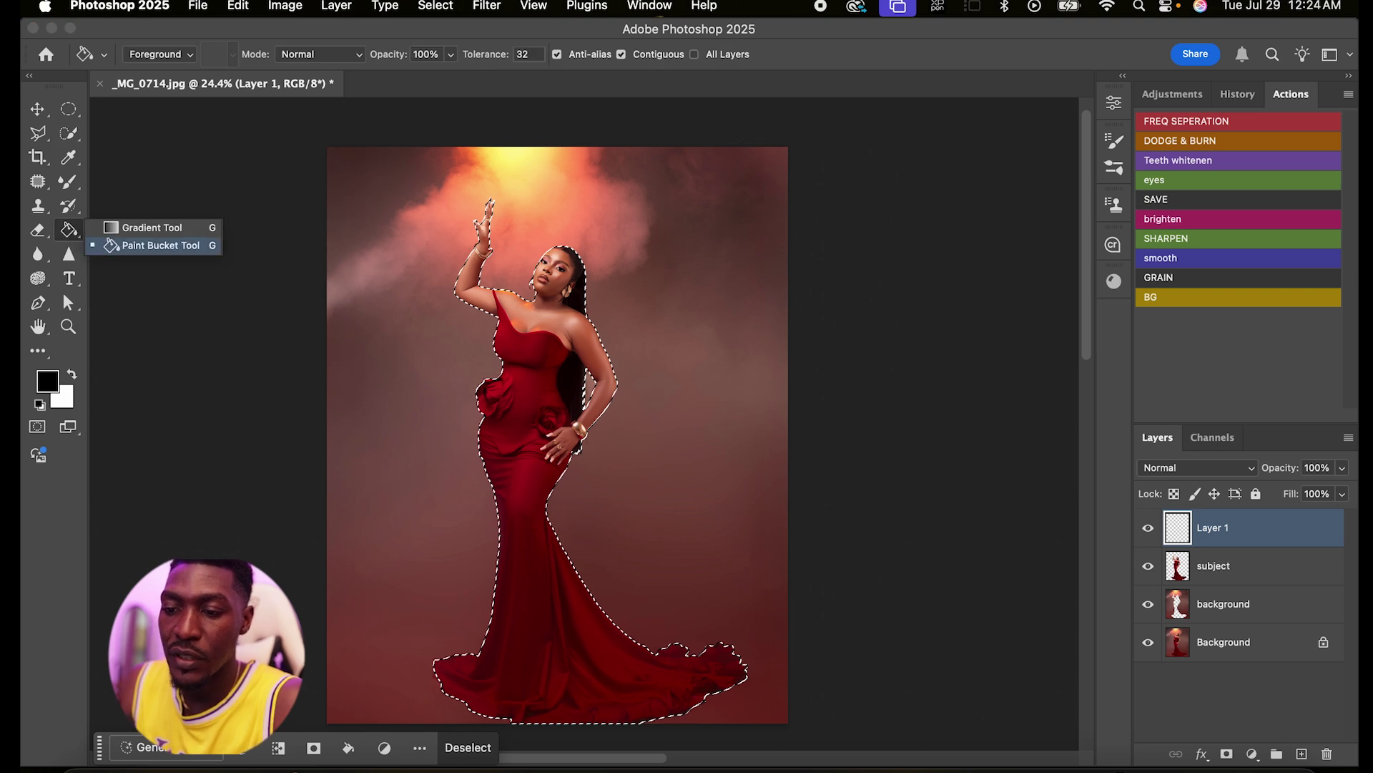
left_click(160, 245)
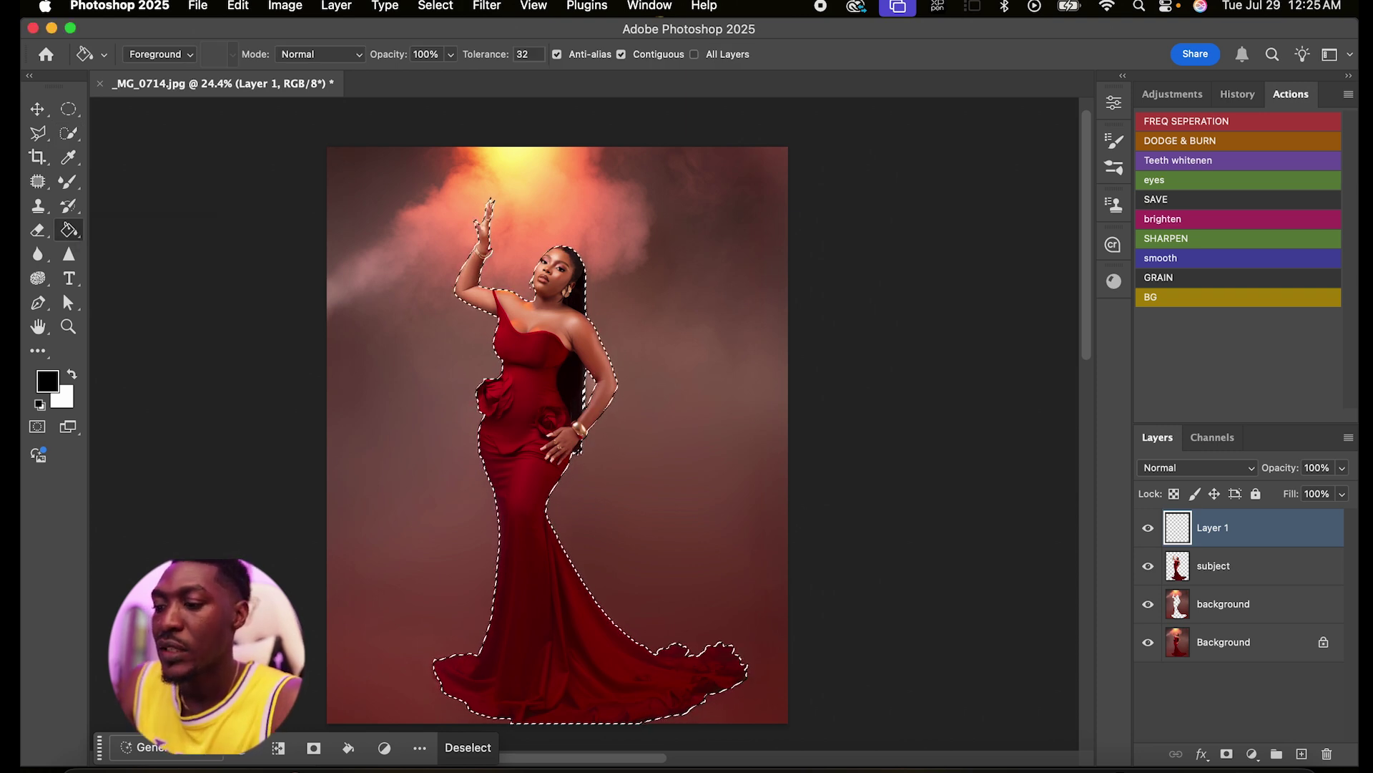
key("alt+BackSpace")
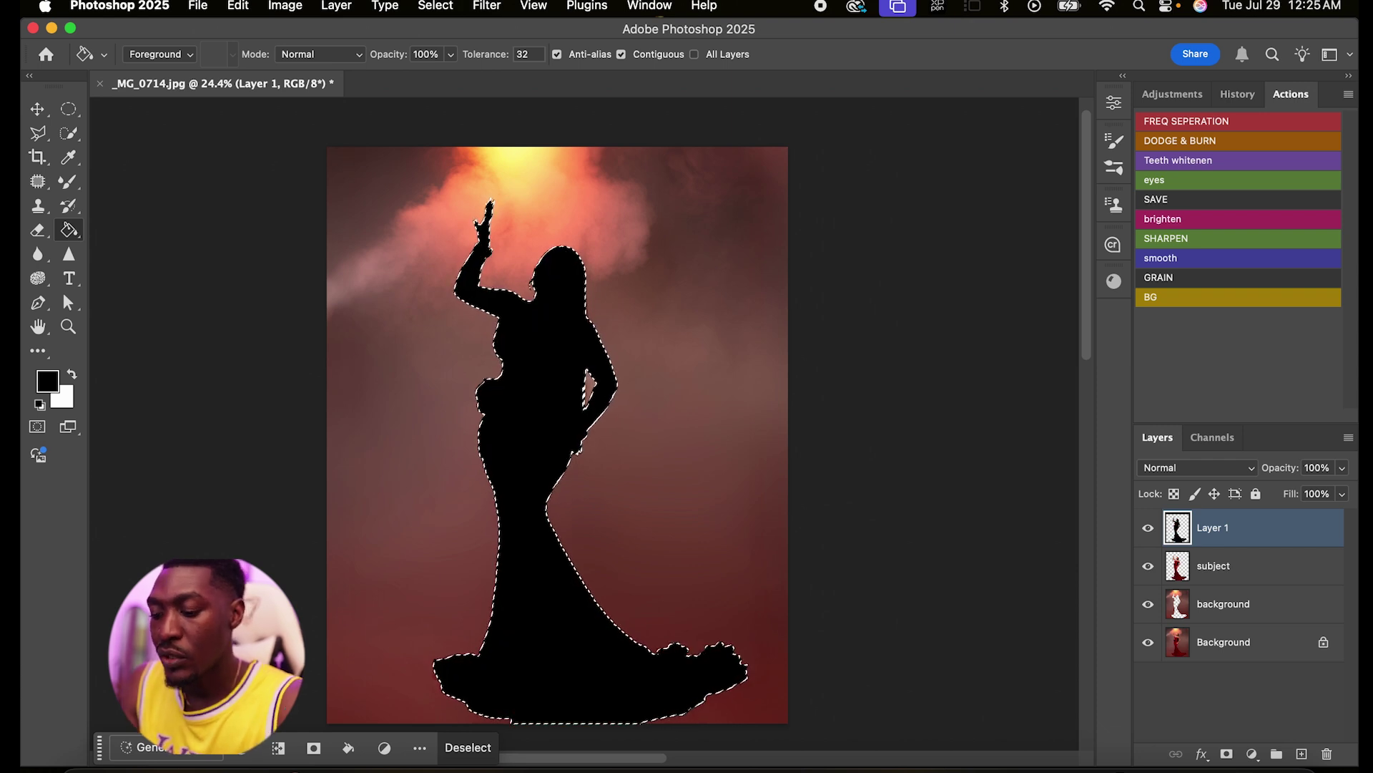
key("m")
key("super+d")
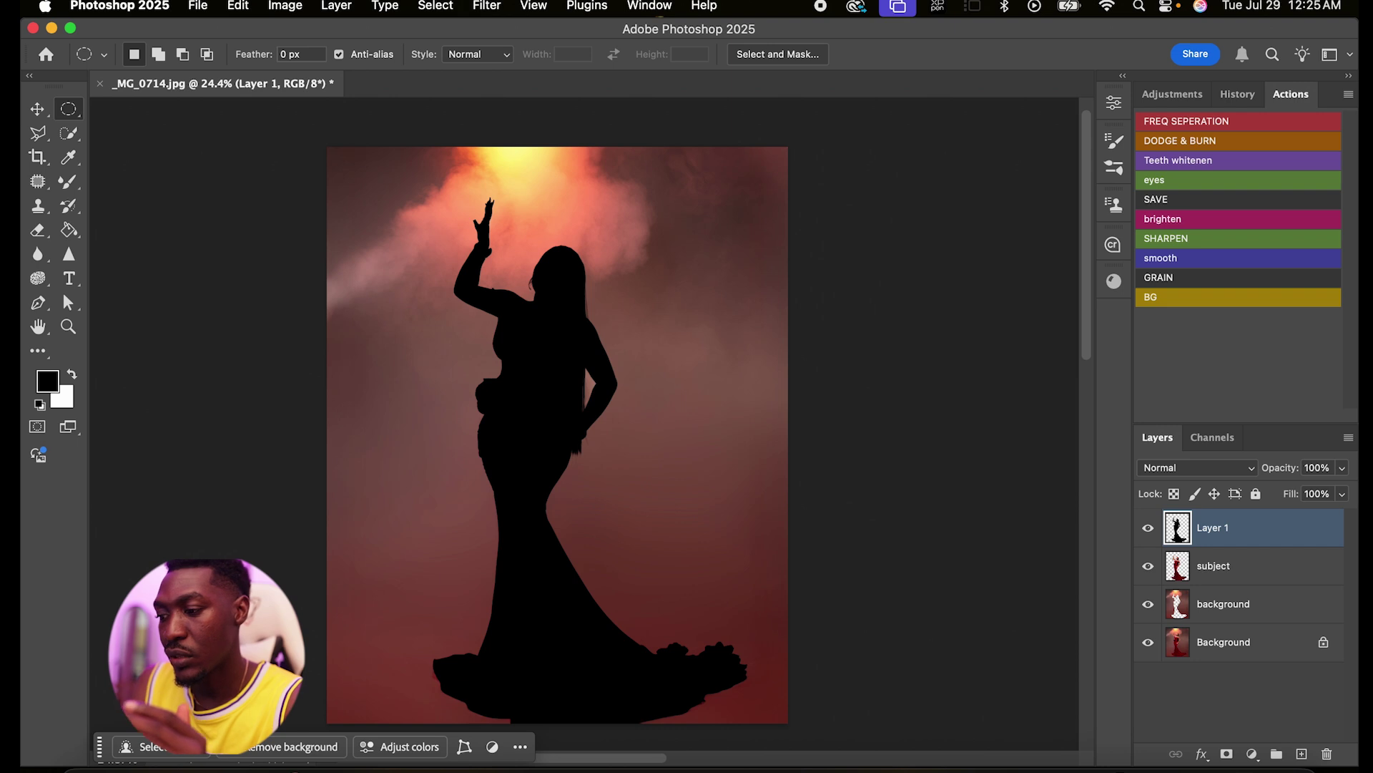
Step: Rename the black silhouette layer as "shadow"
type("sh")
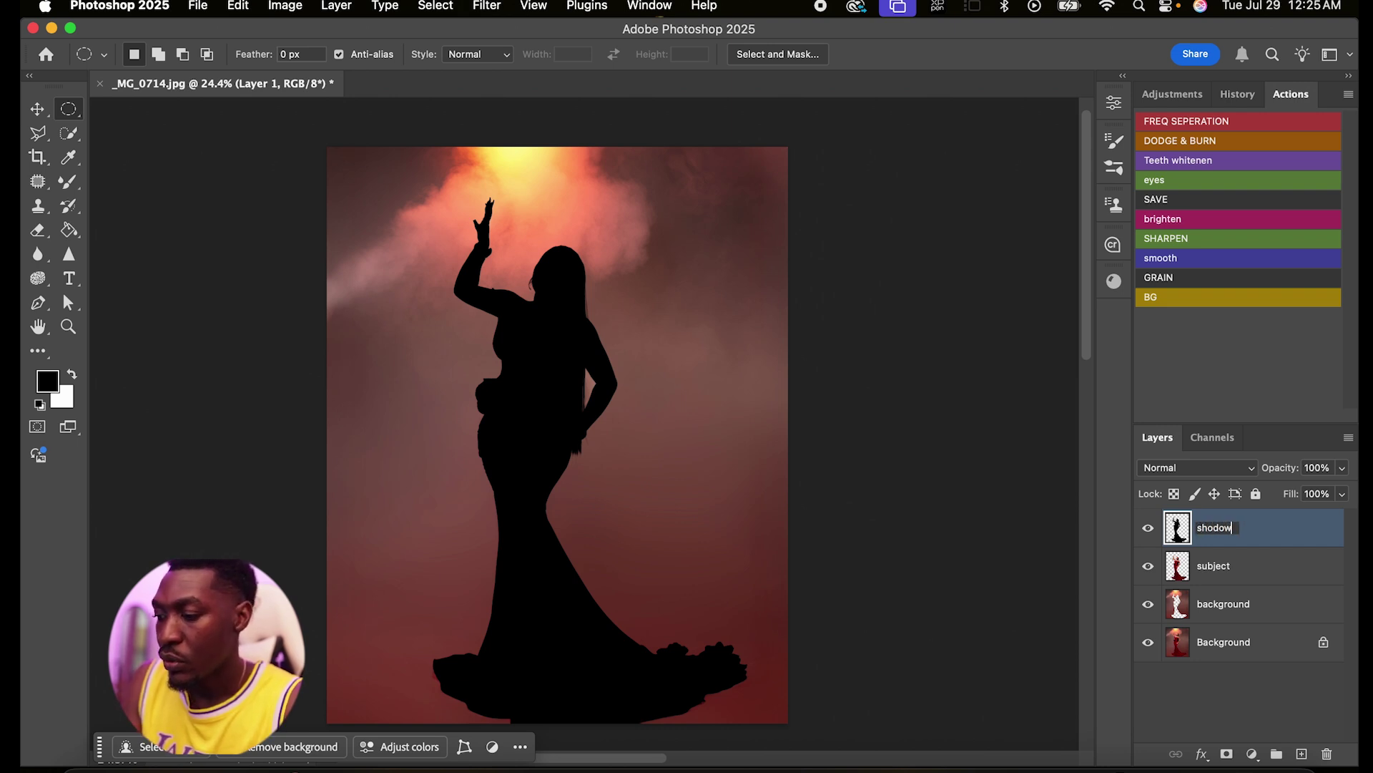
type("ad")
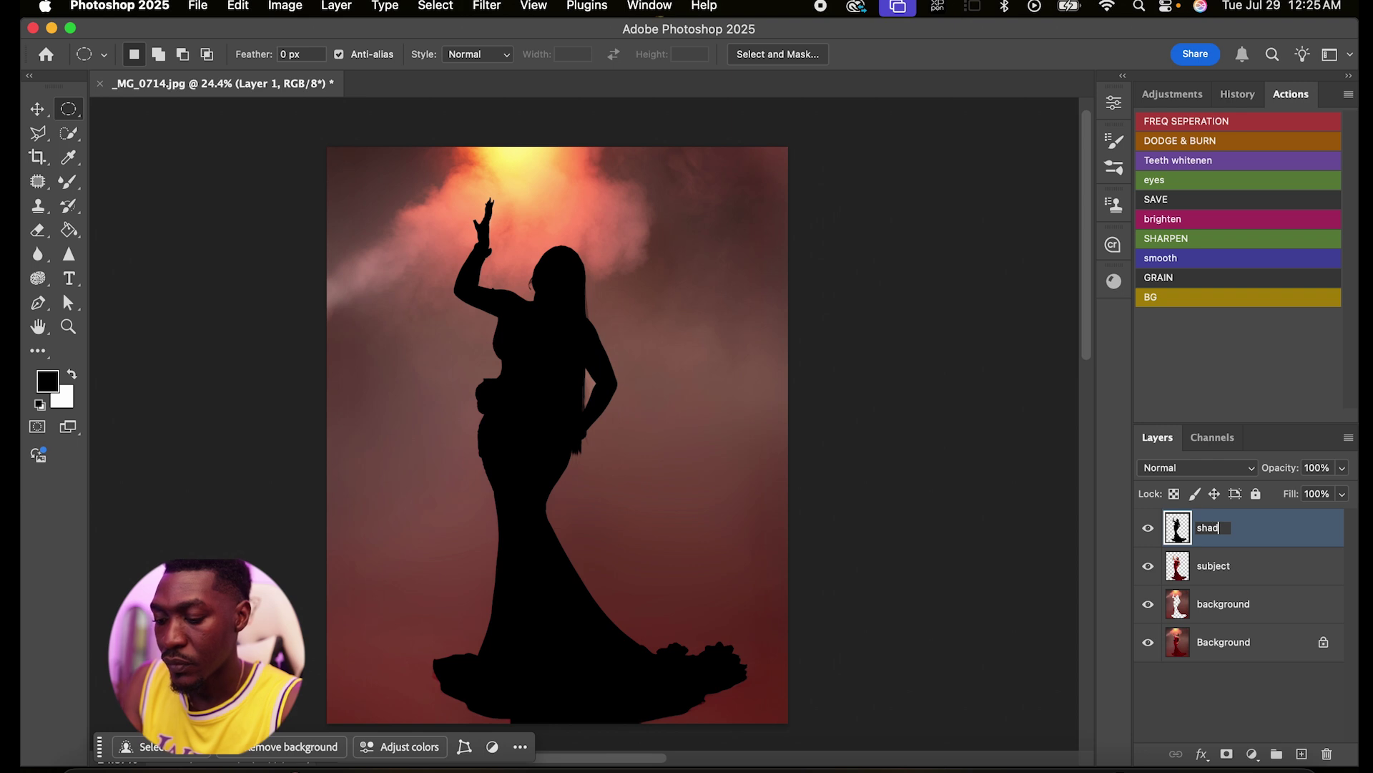
type("ow")
key("Return")
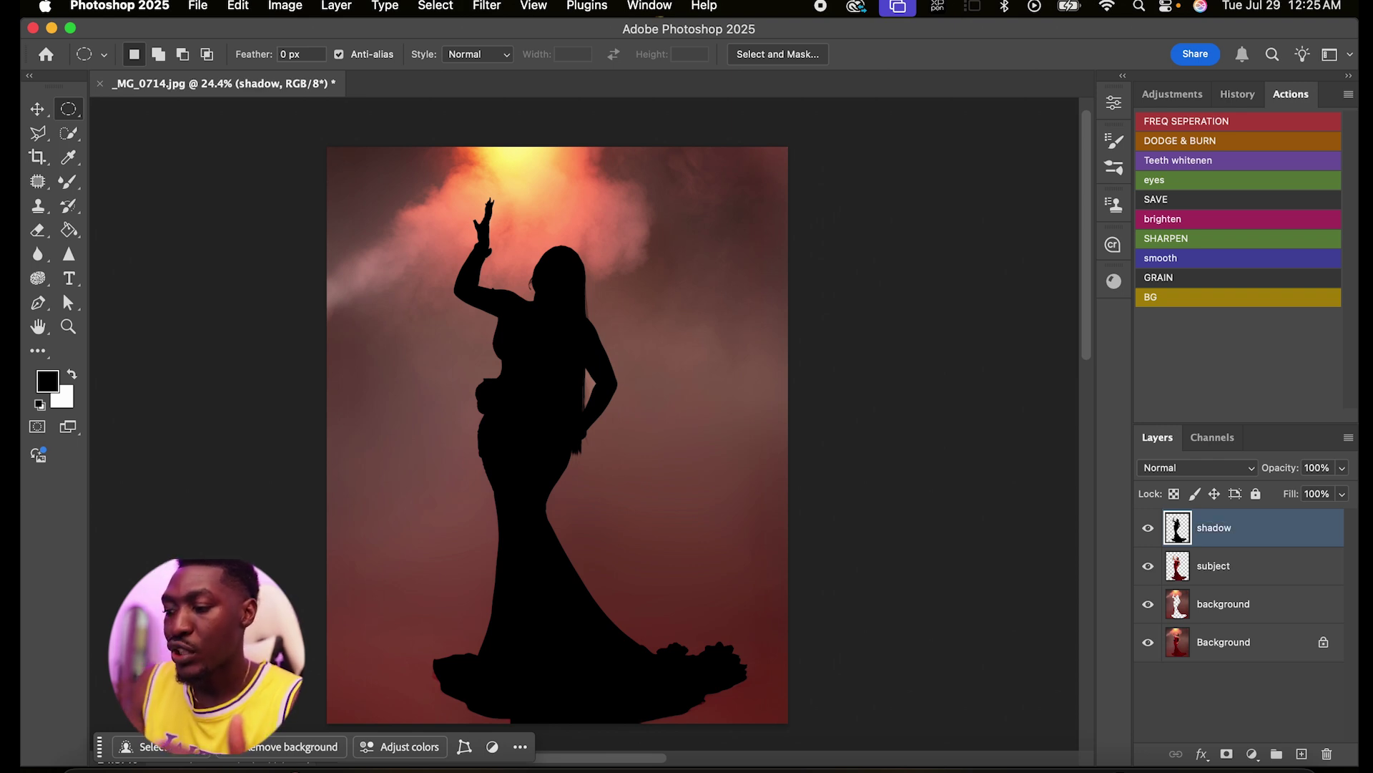
Step: Move the shadow layer beneath the subject layer so the woman covers her black silhouette
left_click_drag(1214, 527, 1214, 578)
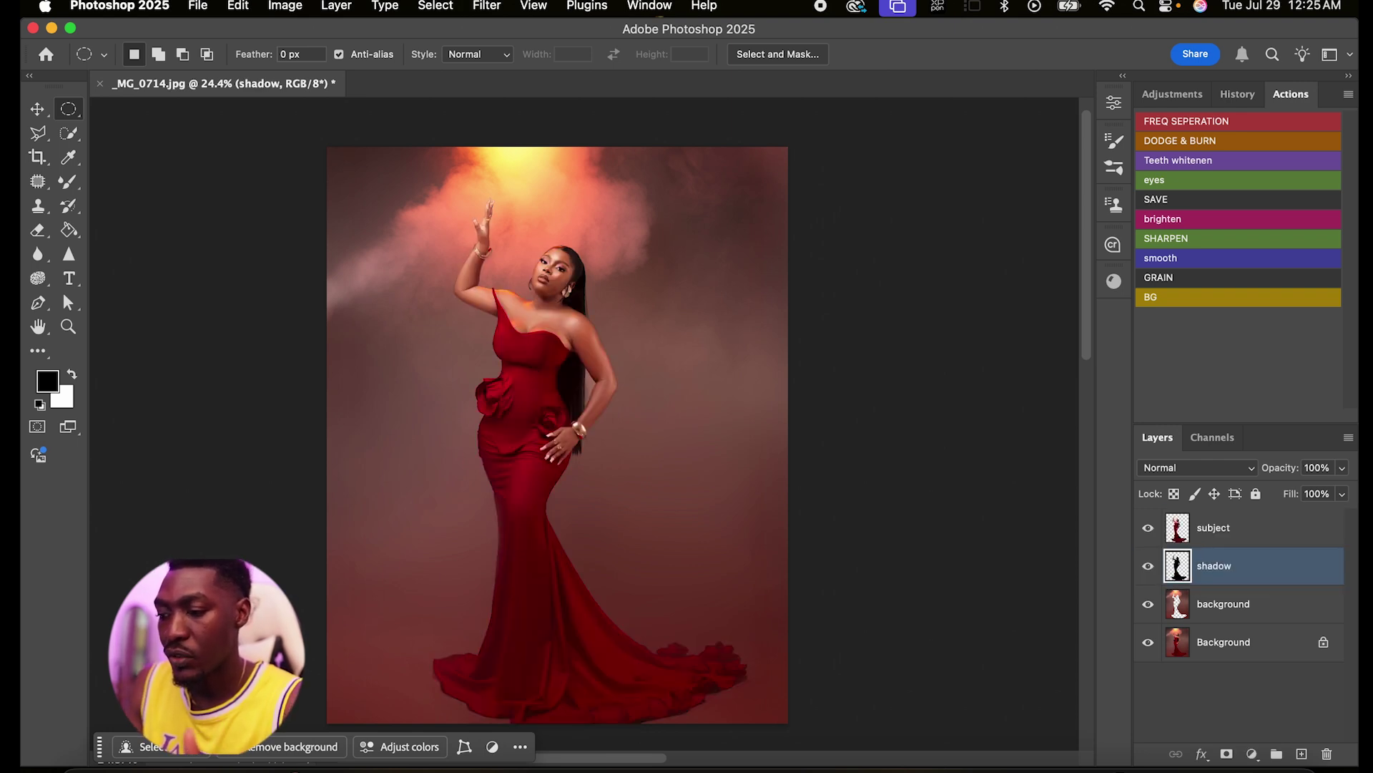
key("v")
key("alt+shift+bracketright")
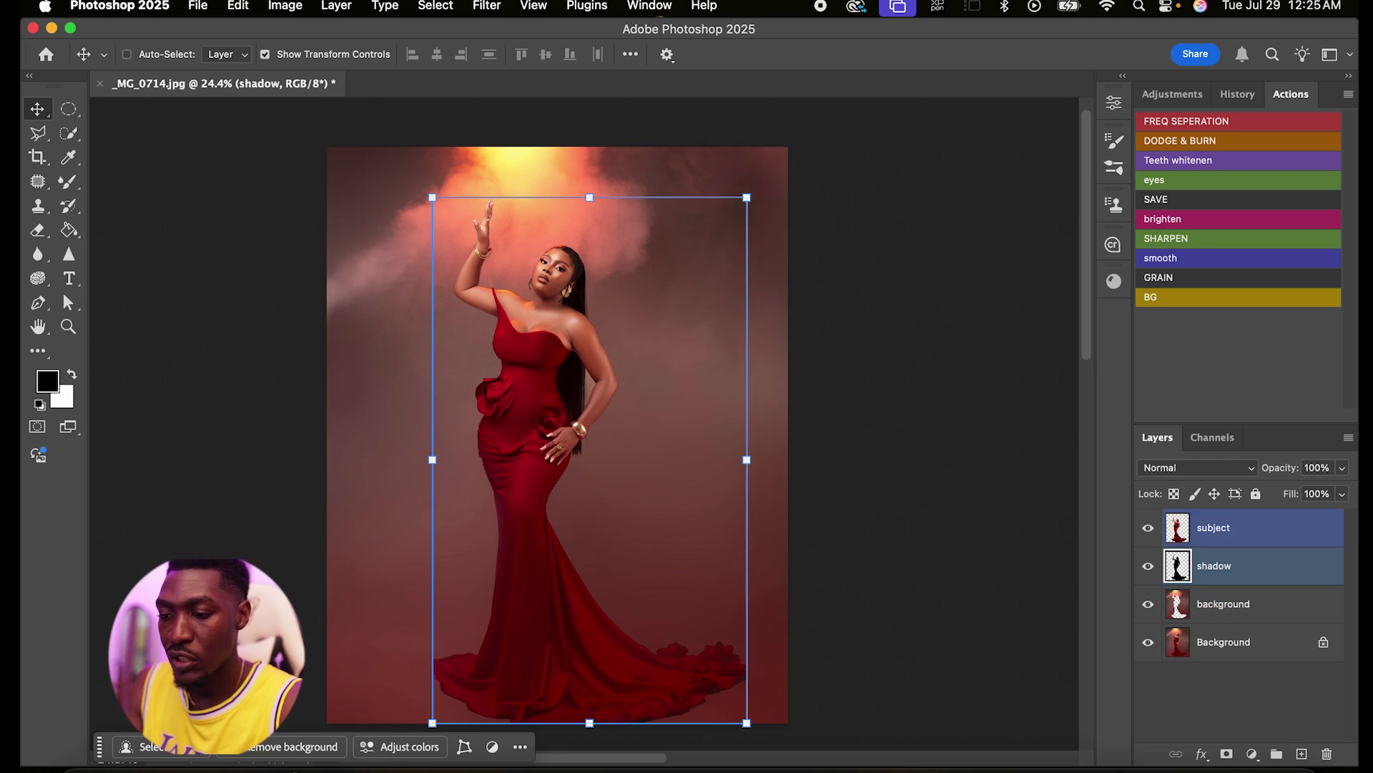
mouse_move(570, 351)
left_mouse_down()
mouse_move(606, 350)
mouse_move(570, 350)
left_mouse_up()
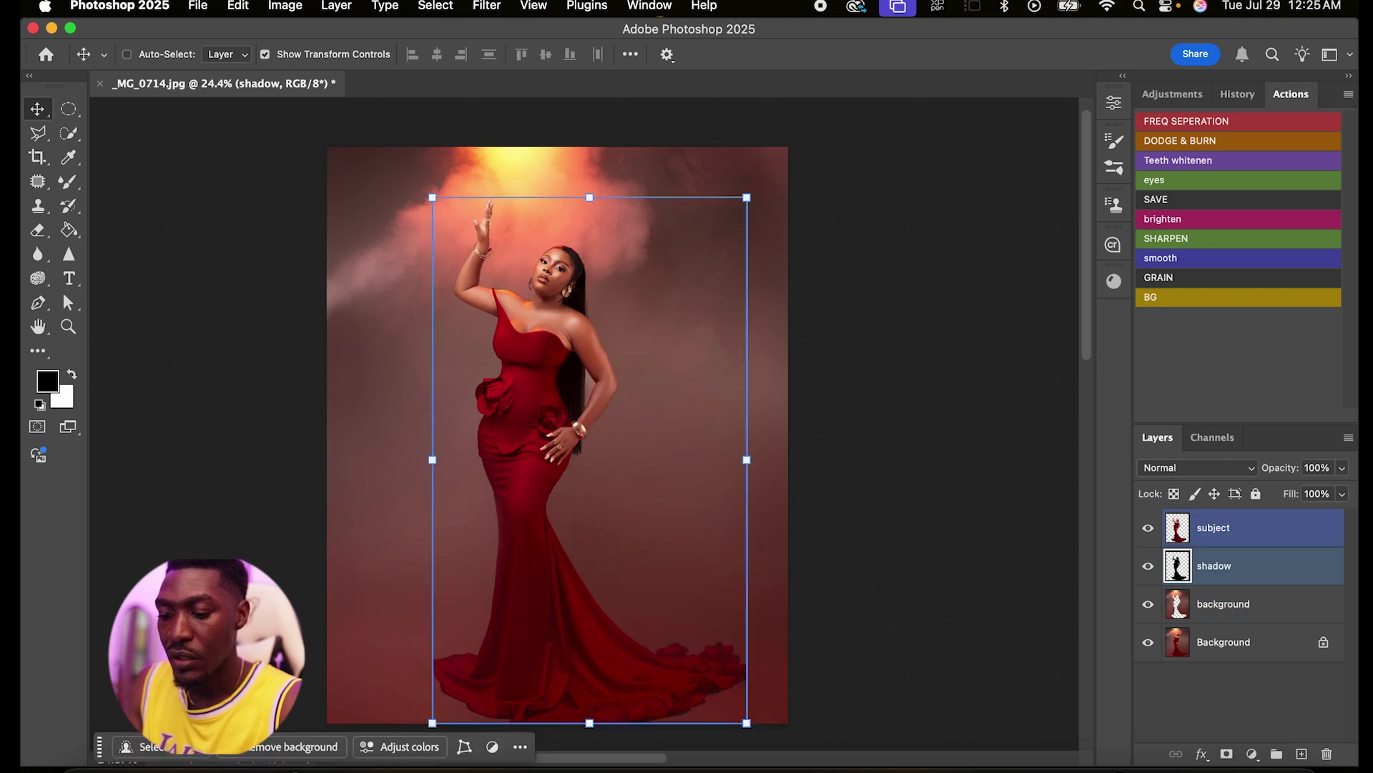
Step: Add an empty layer above the subject layer and rename it "snooth effect"
left_click(1223, 604, "shift")
key("alt+bracketright")
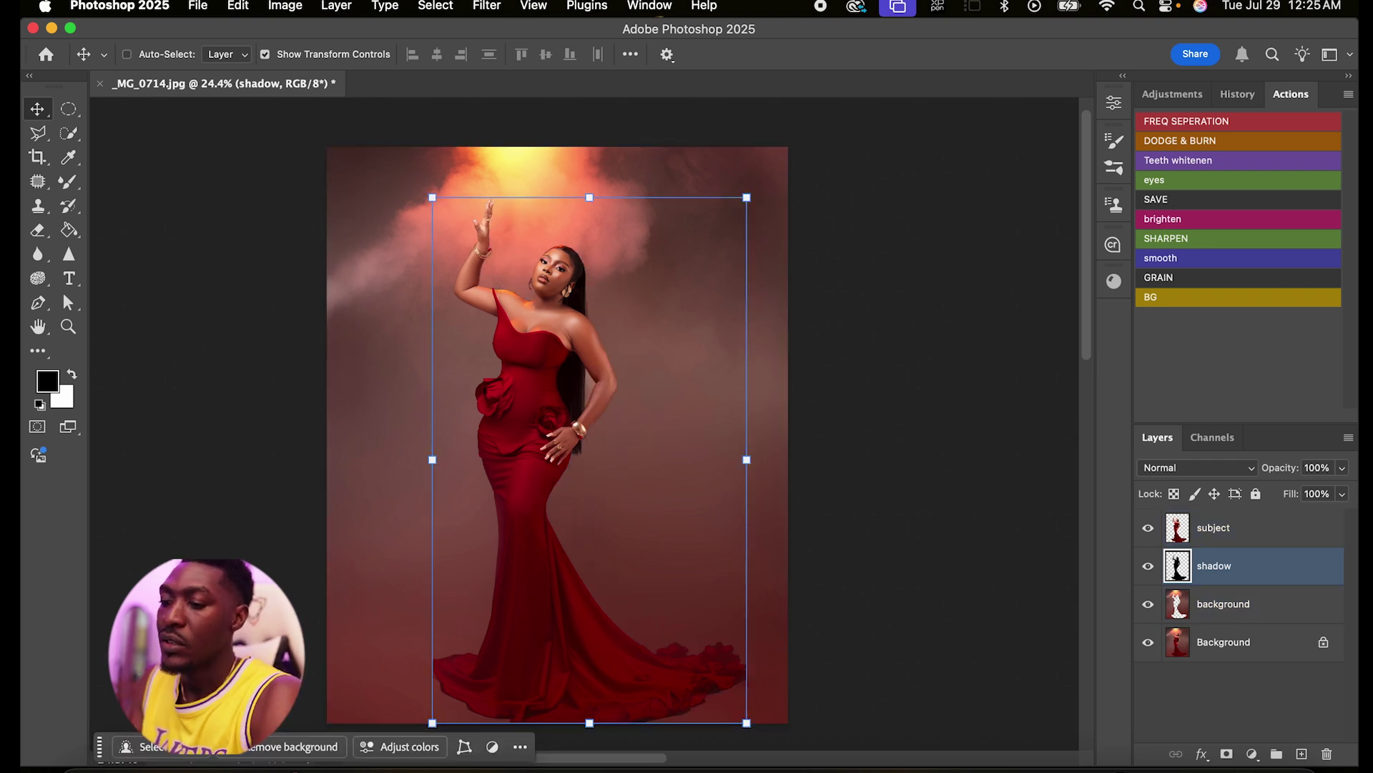
key("alt+bracketright")
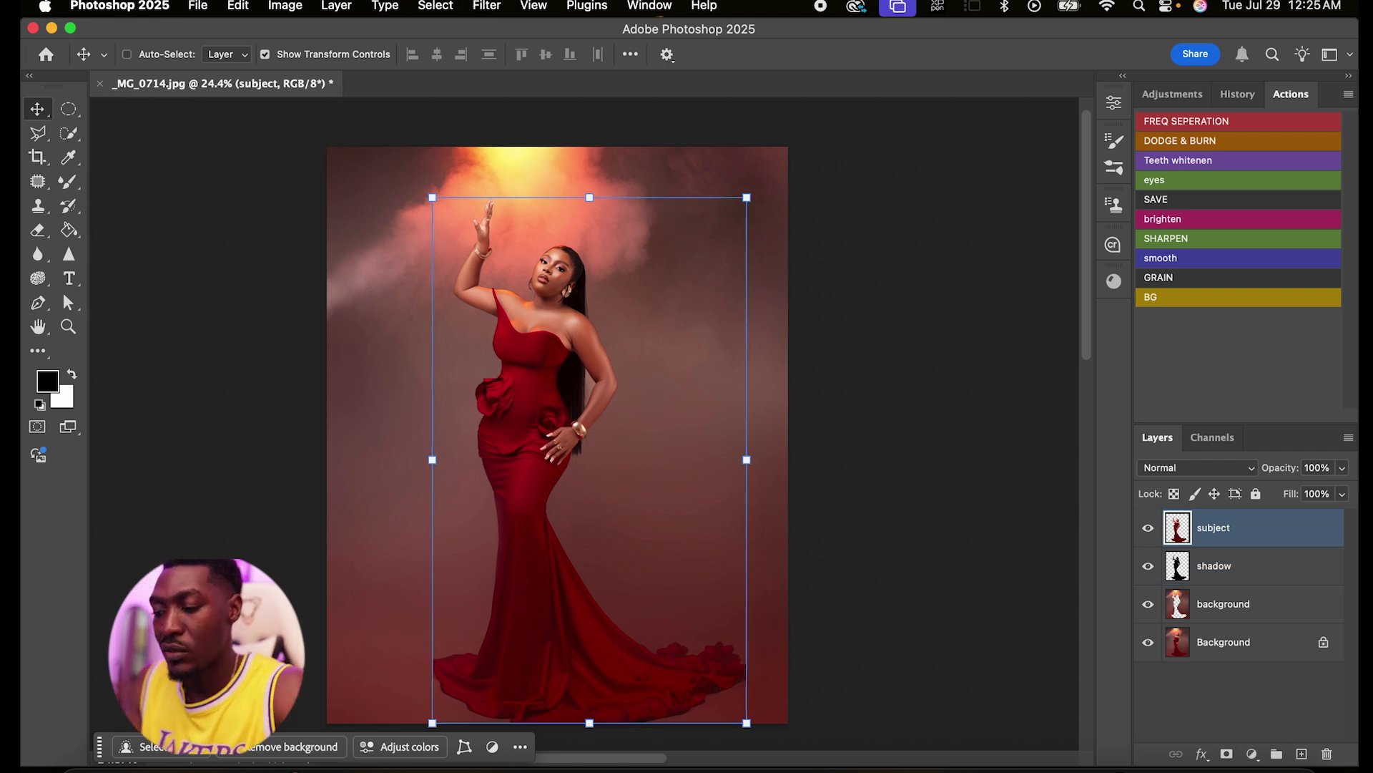
key("super+shift+alt+n")
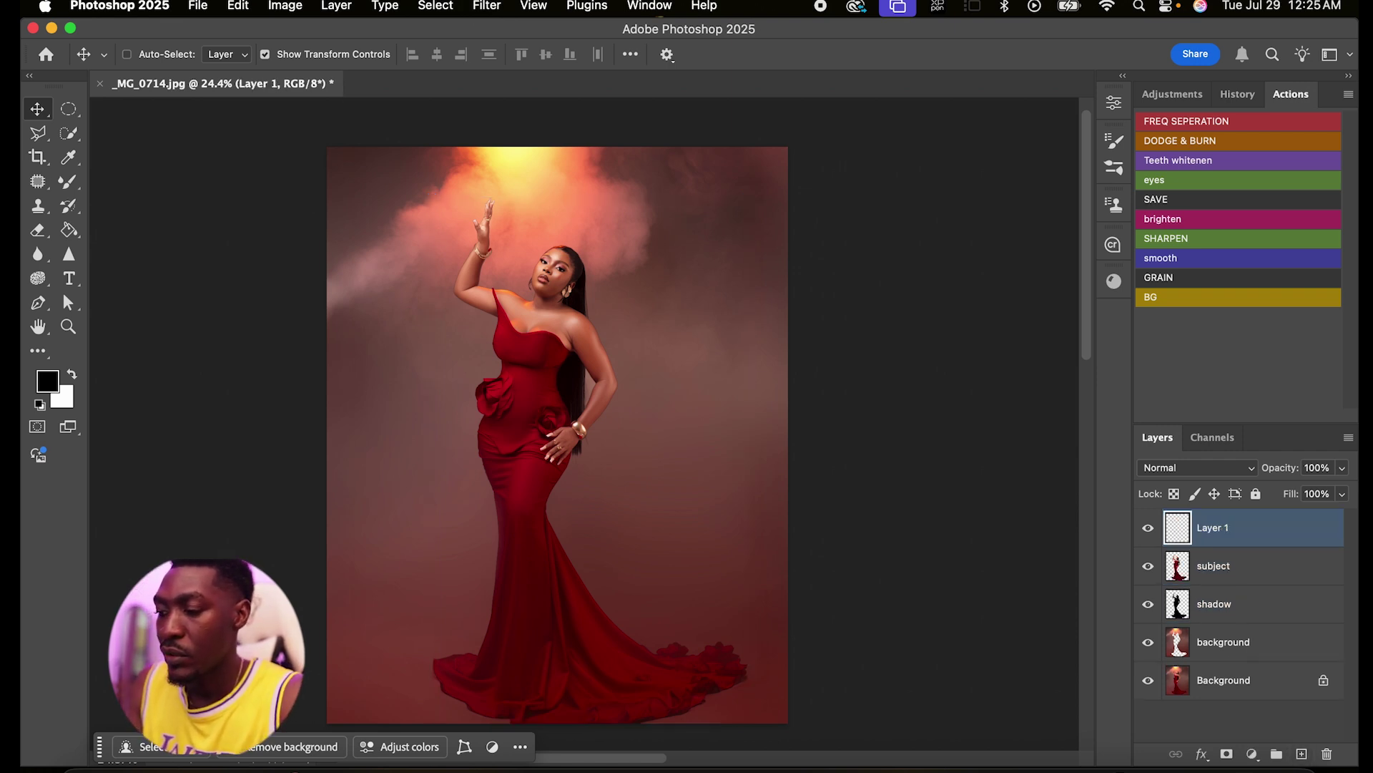
type("sn")
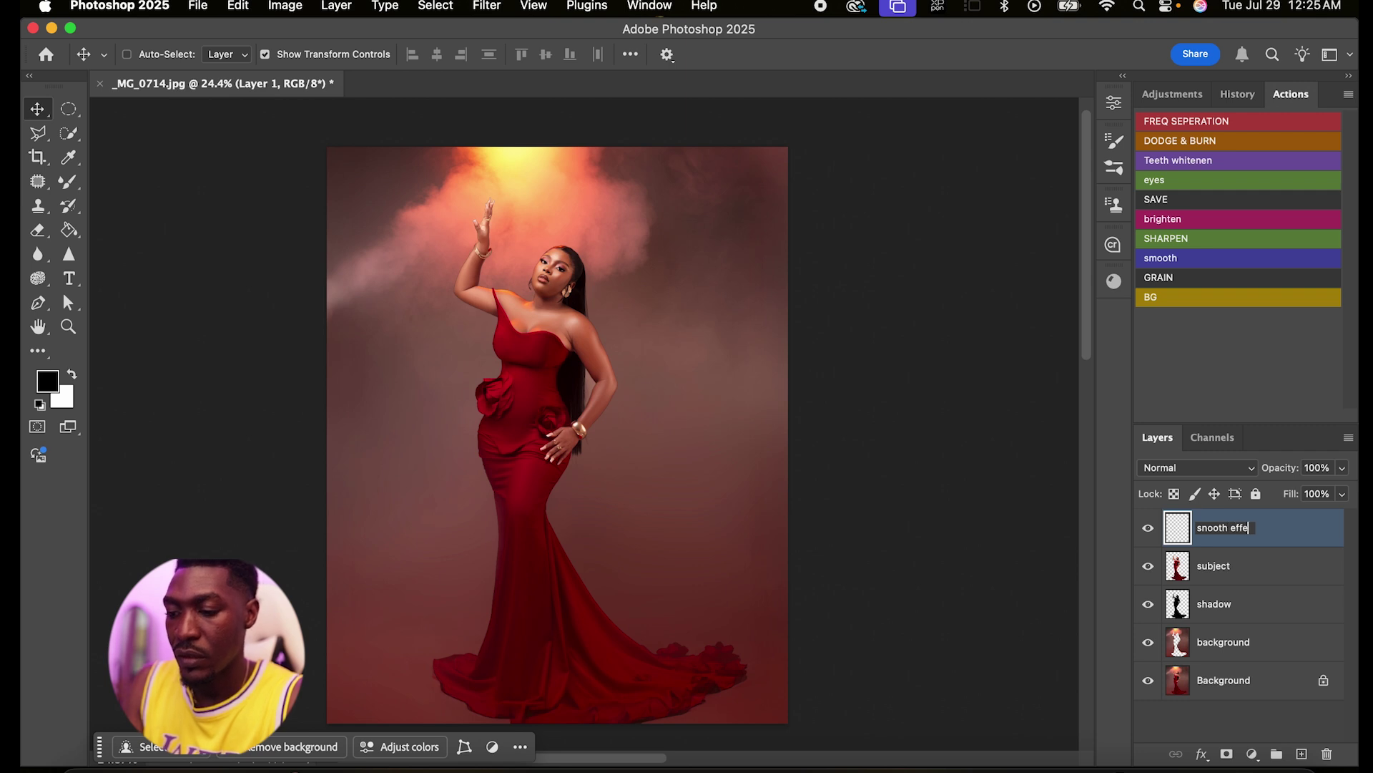
key("Return")
Step: Draw a circular selection around the woman's upper body, from her raised hand to below her hips, and invert the selection
key("m")
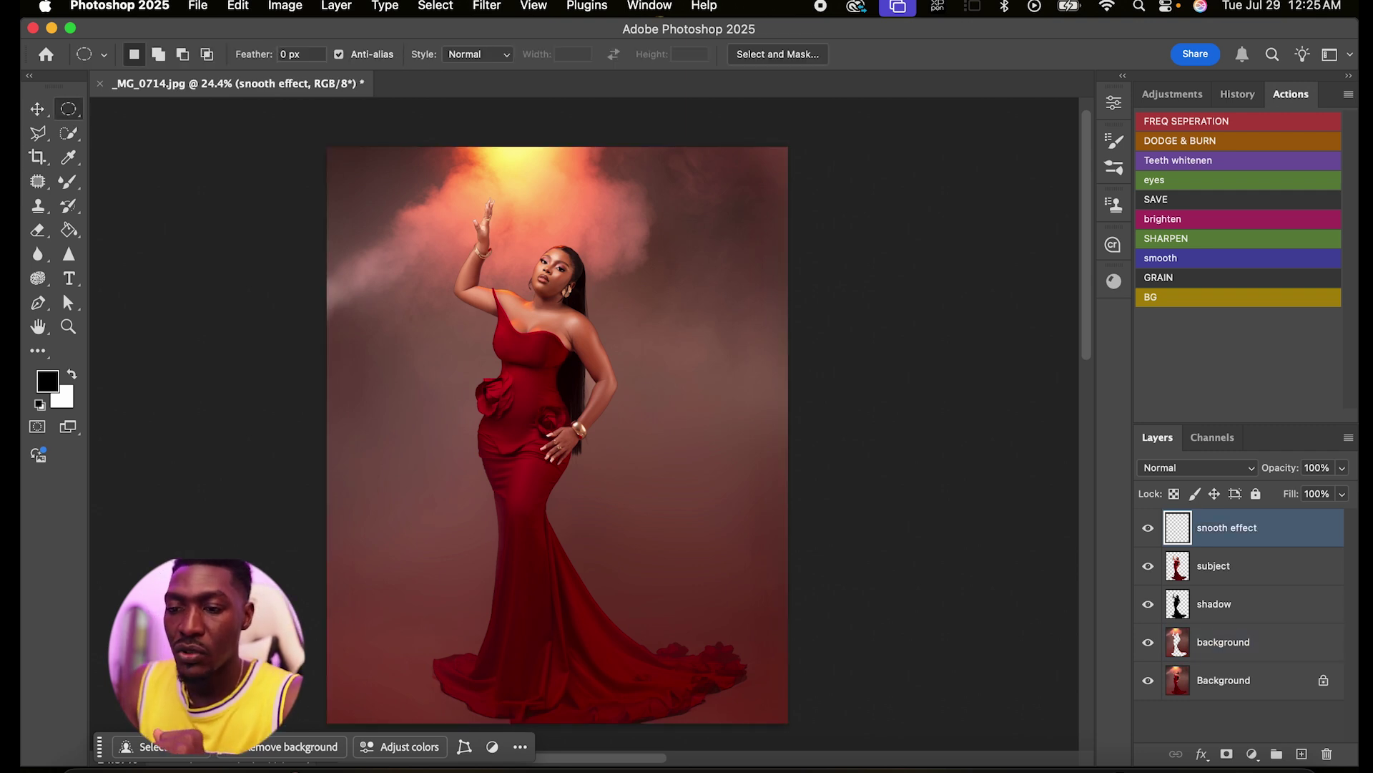
right_click(68, 109)
left_click(140, 123)
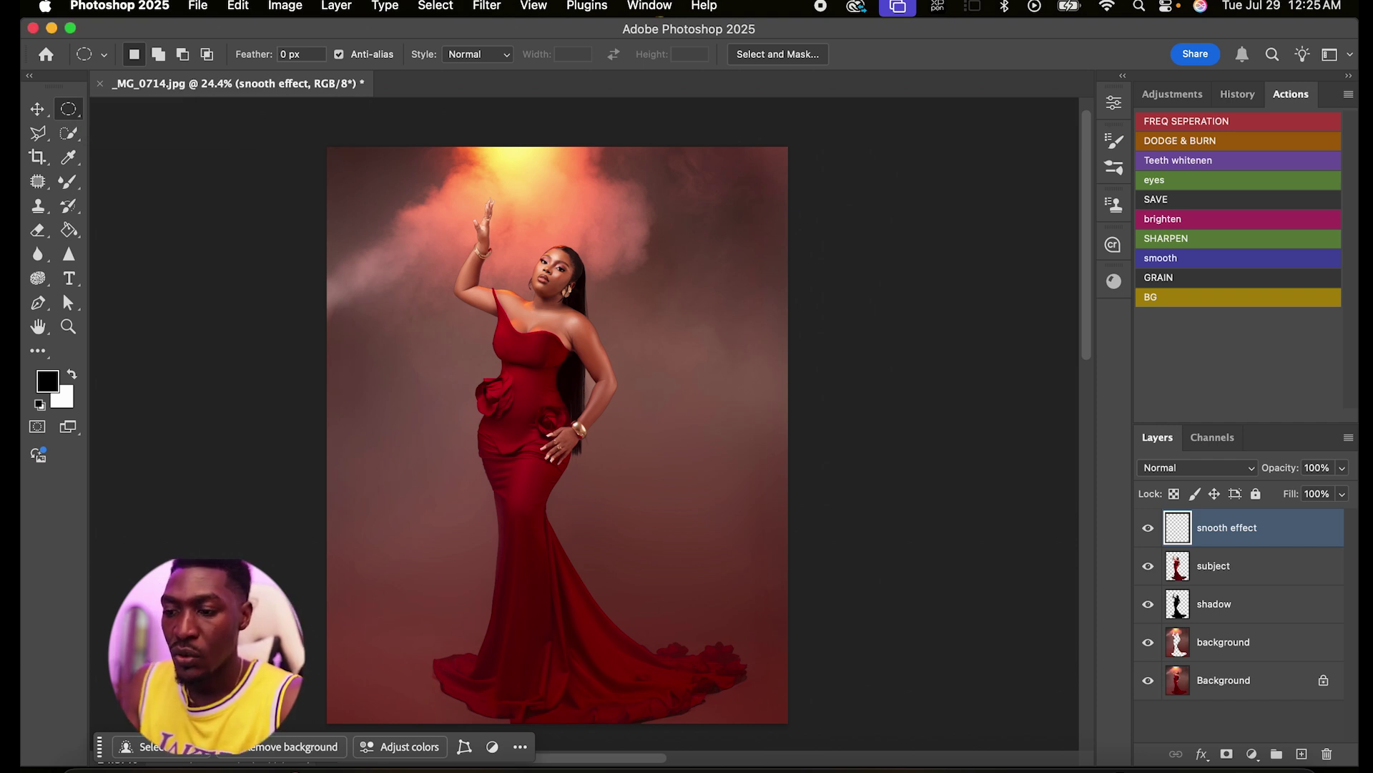
left_click_drag(390, 187, 731, 488)
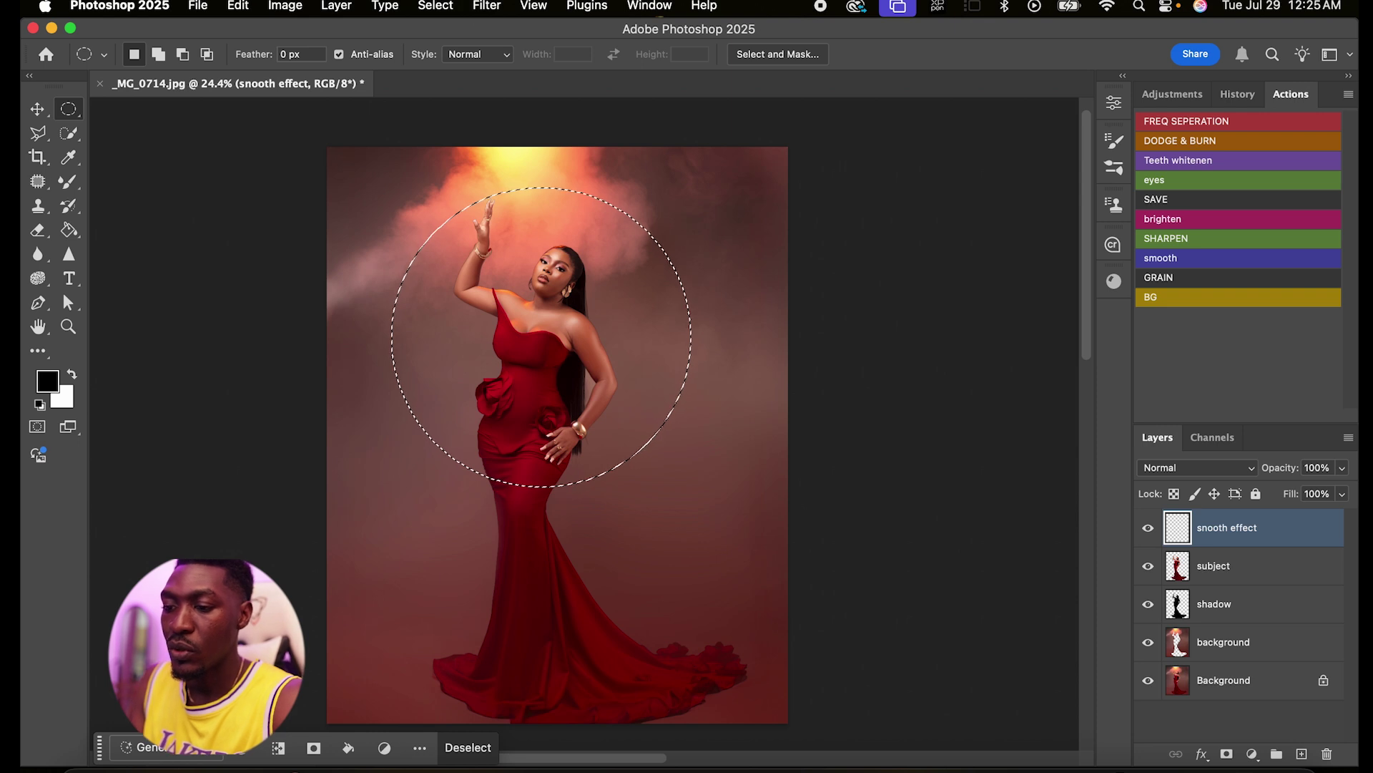
right_click(555, 262)
left_click(601, 294)
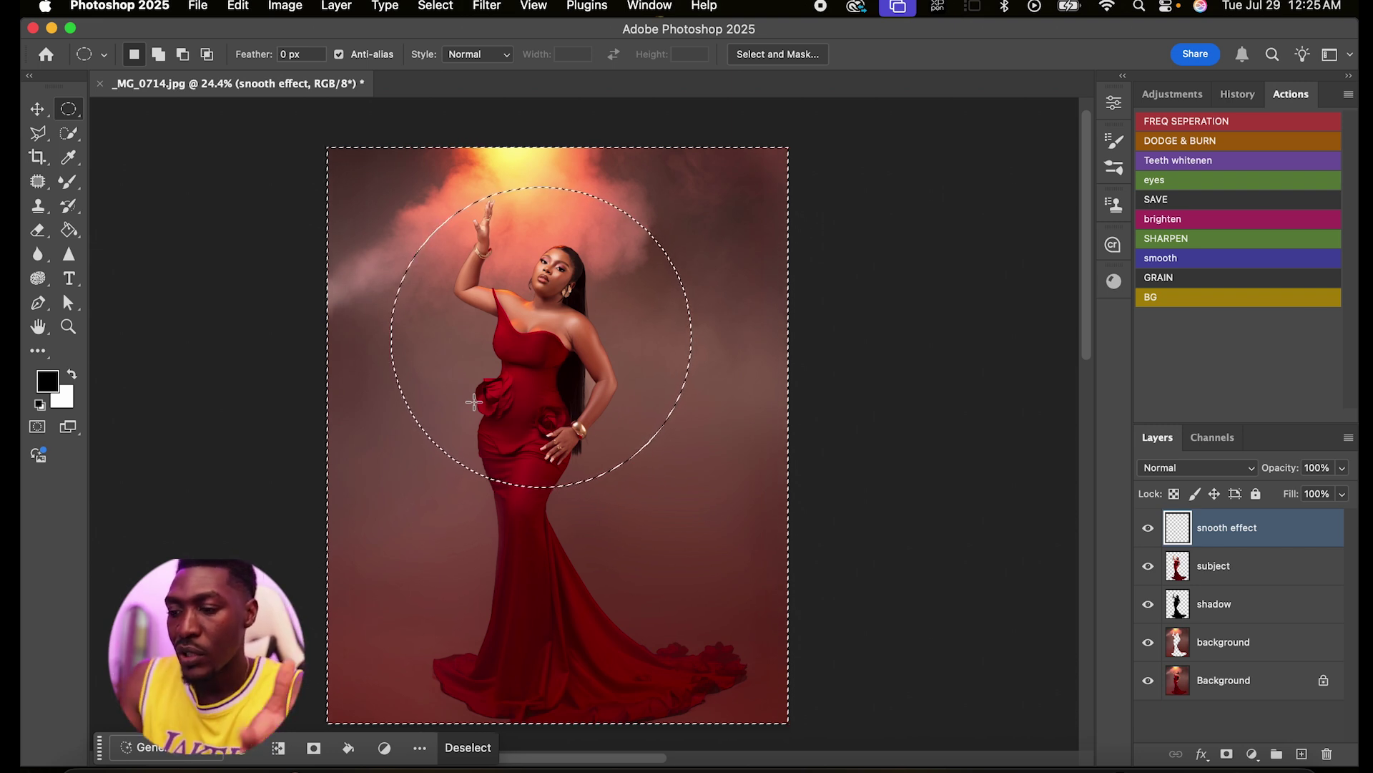
Step: Feather the inverted selection with a radius of 50 pixels
right_click(506, 263)
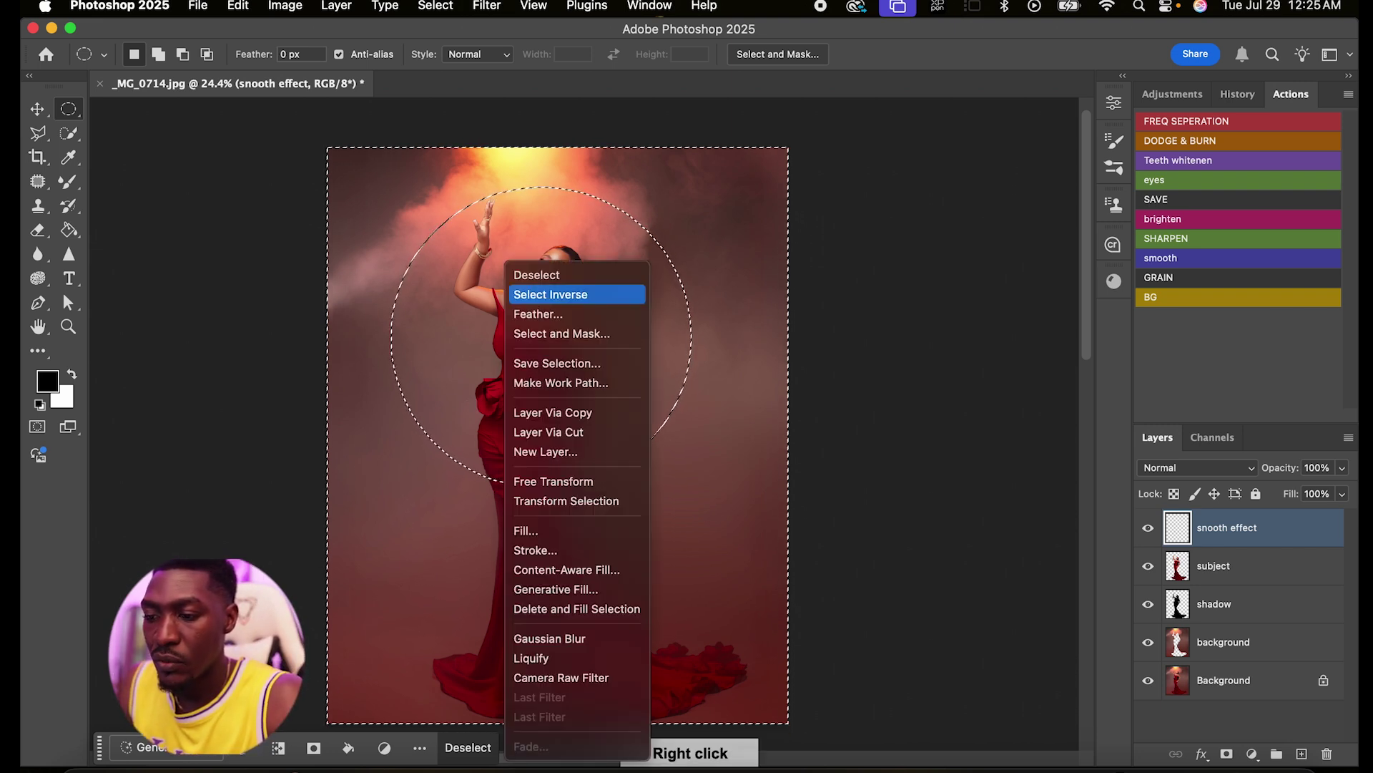
left_click(538, 314)
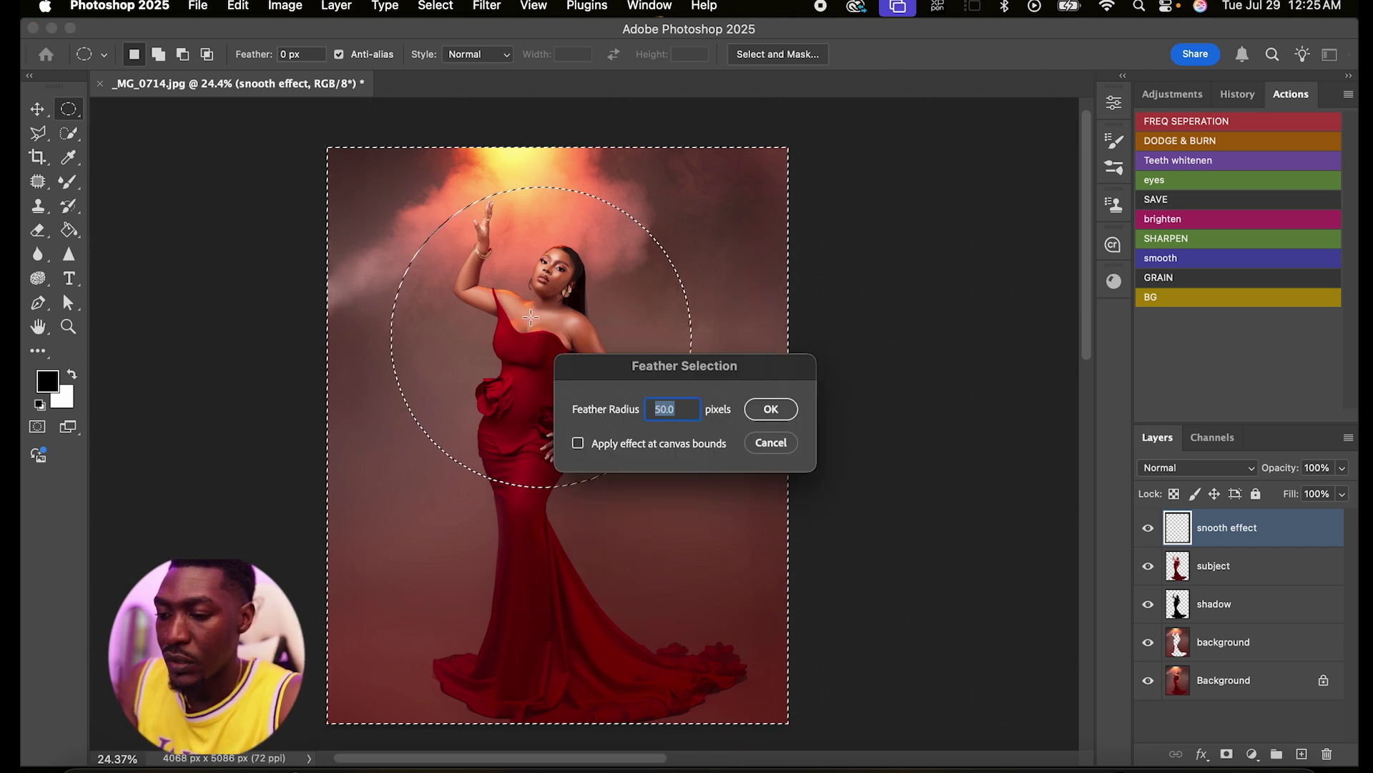
left_click(770, 408)
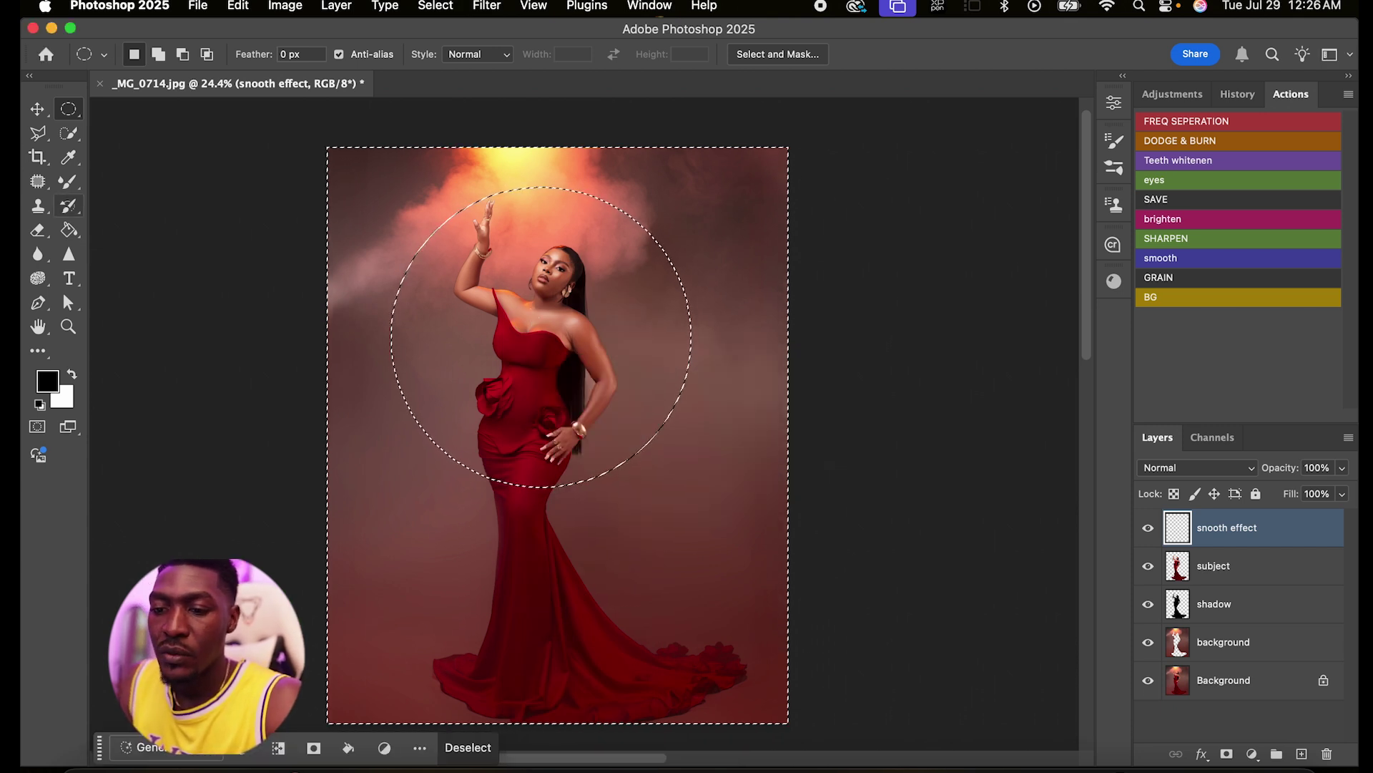
Step: Fill the feathered area outside the circle with black, deselect, and set the snooth effect layer's opacity to 72%
key("g")
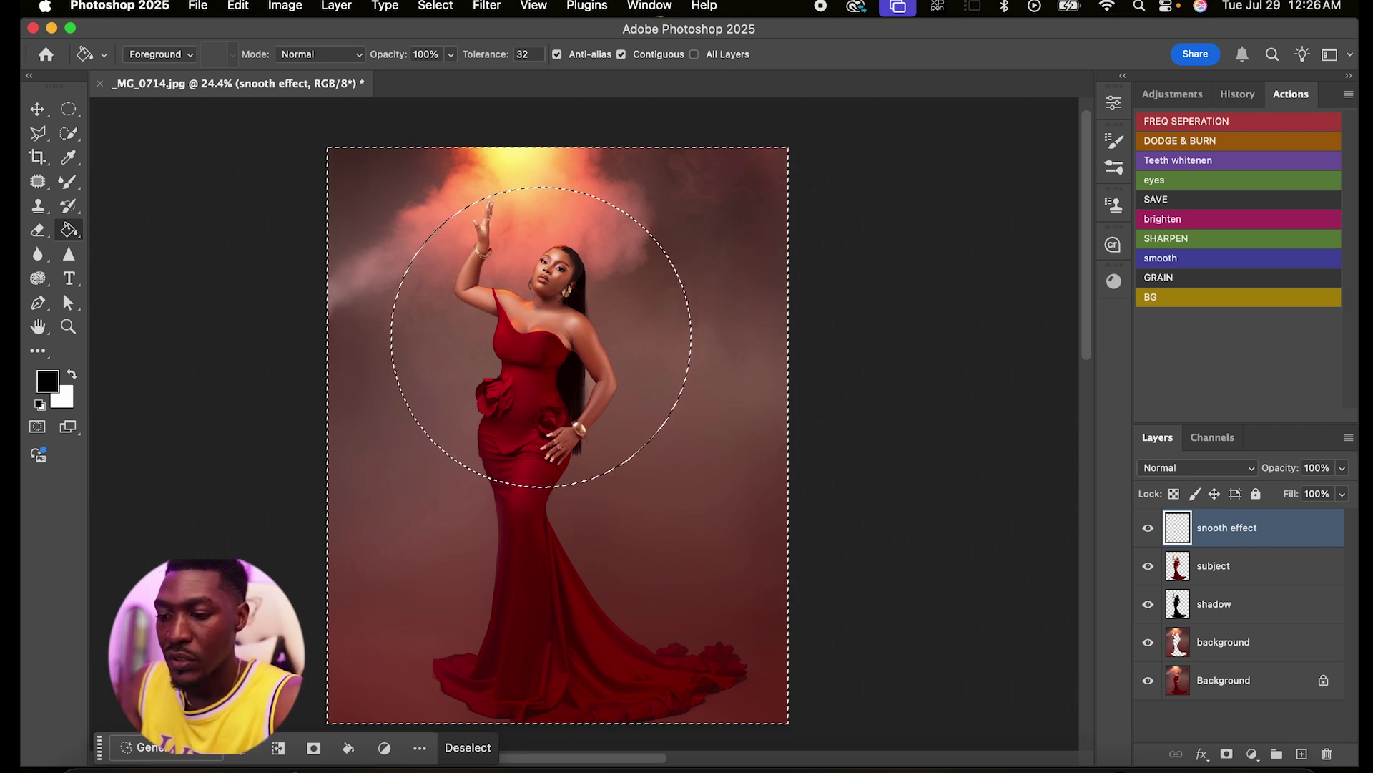
key("alt+BackSpace")
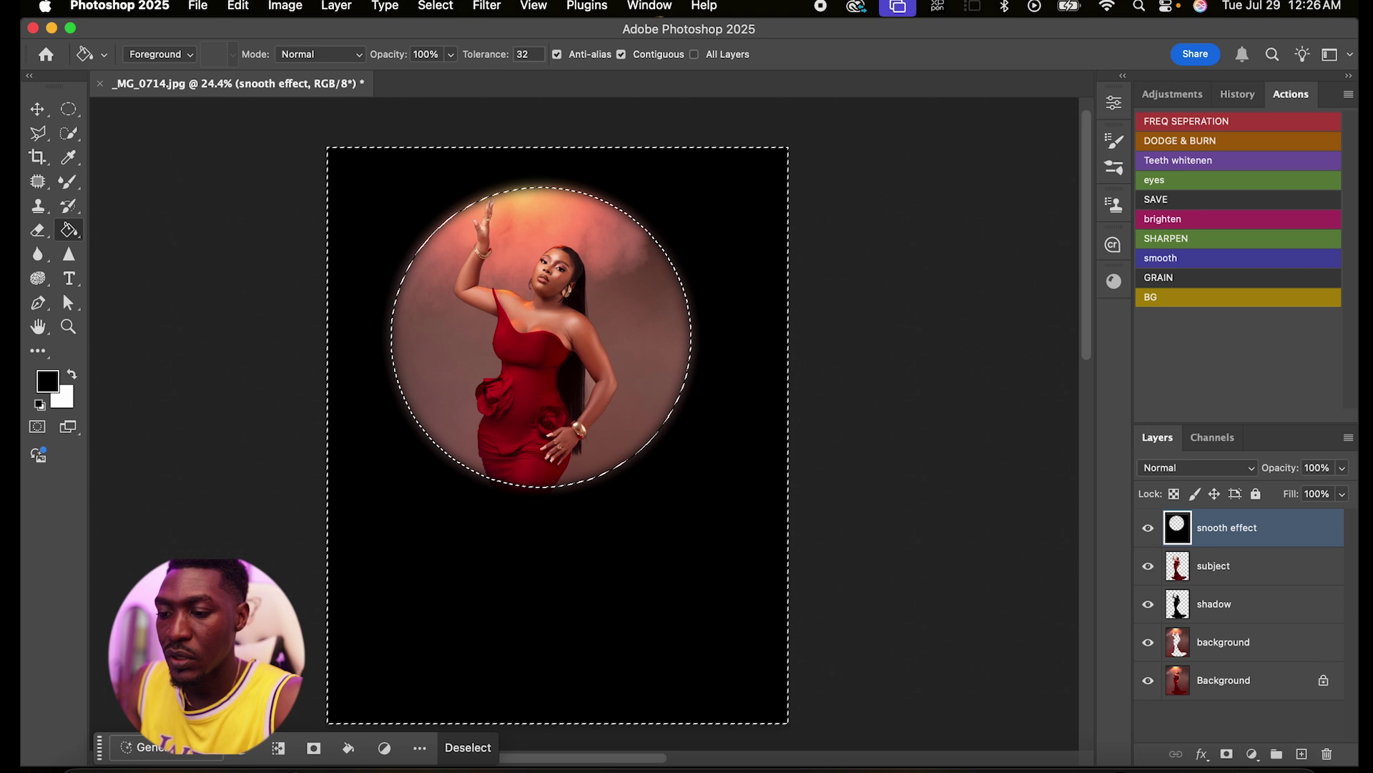
key("m")
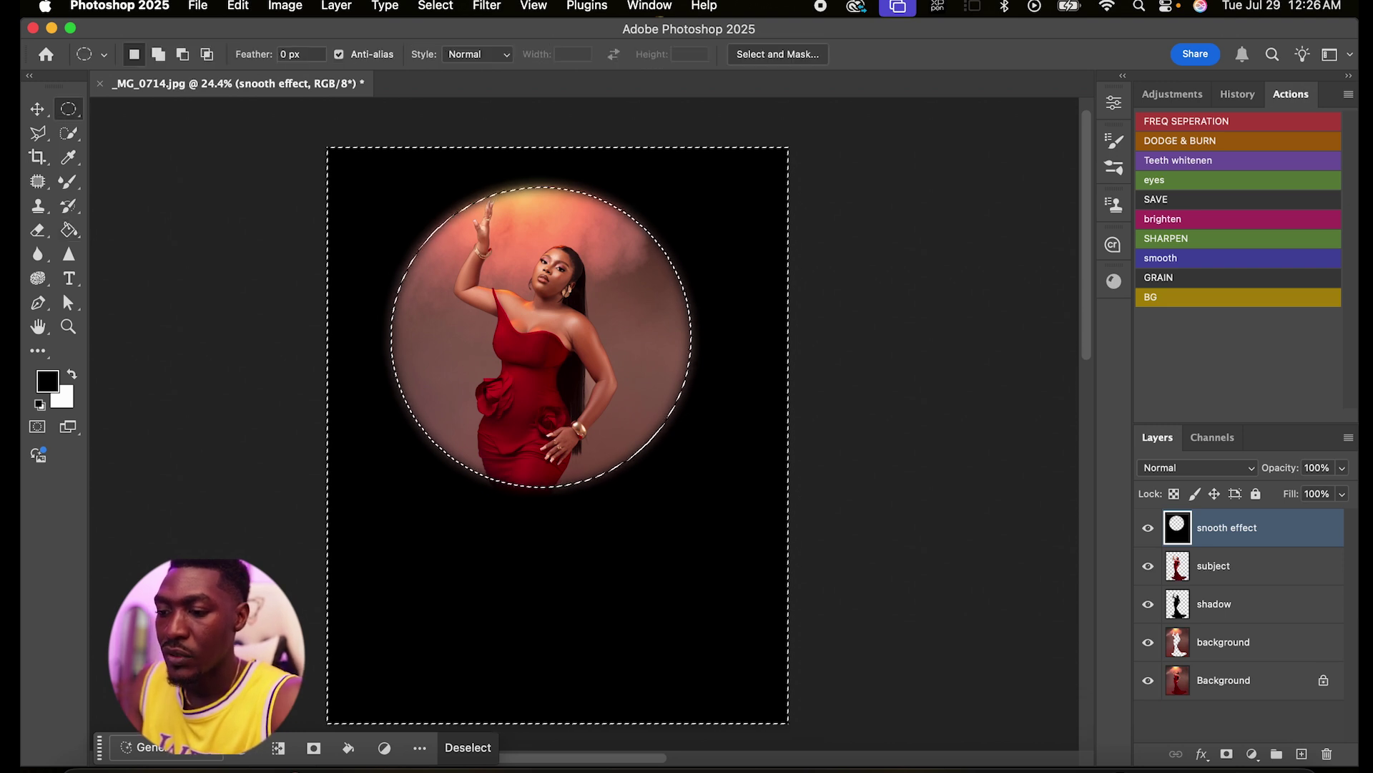
right_click(619, 262)
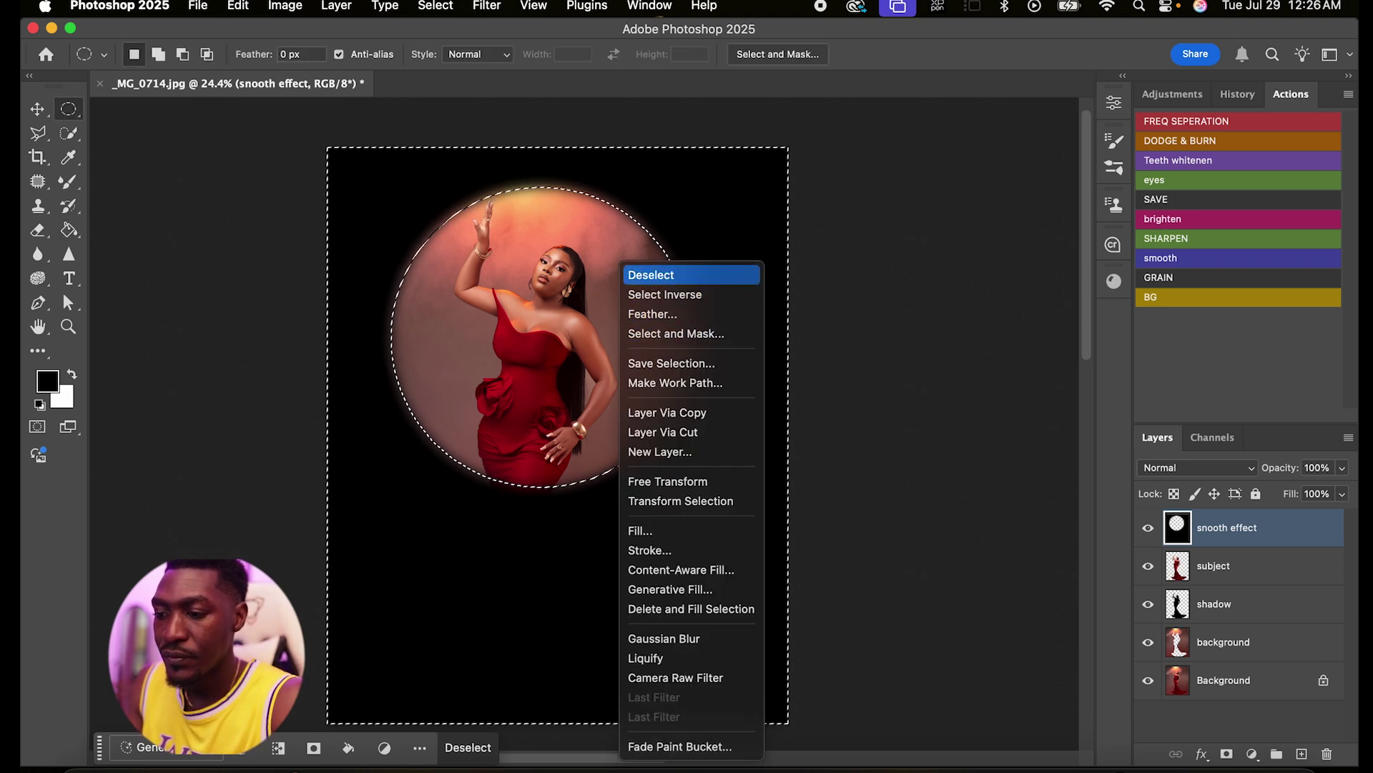
left_click(651, 275)
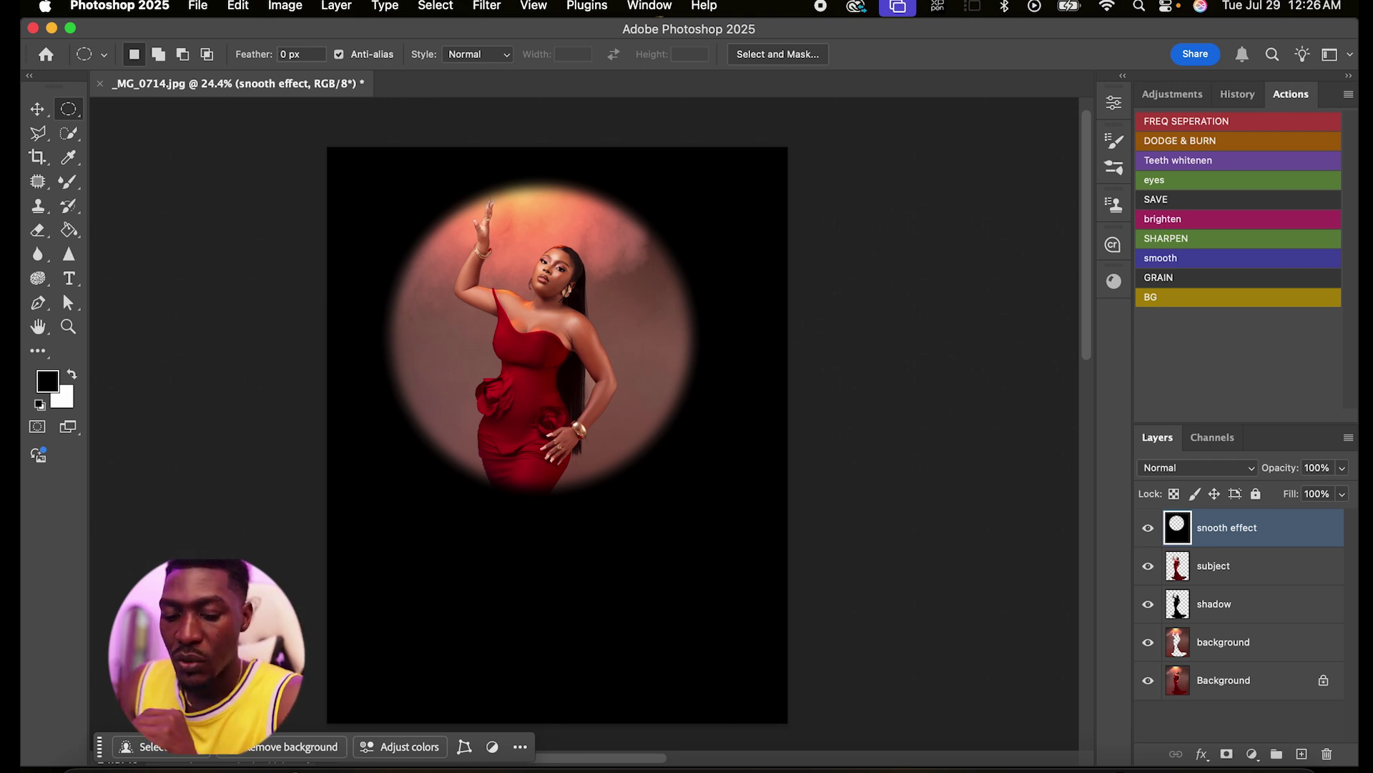
left_click(1342, 467)
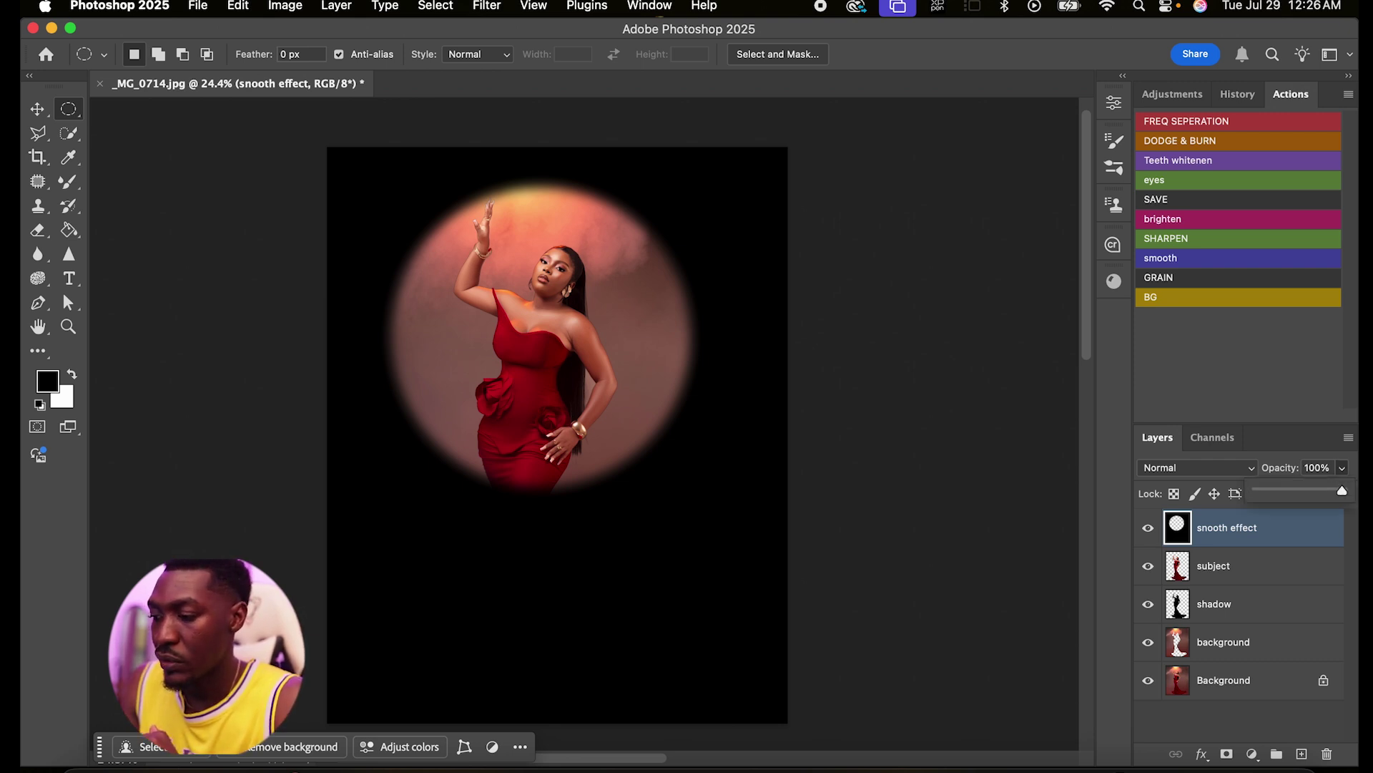
left_click_drag(1342, 490, 1318, 491)
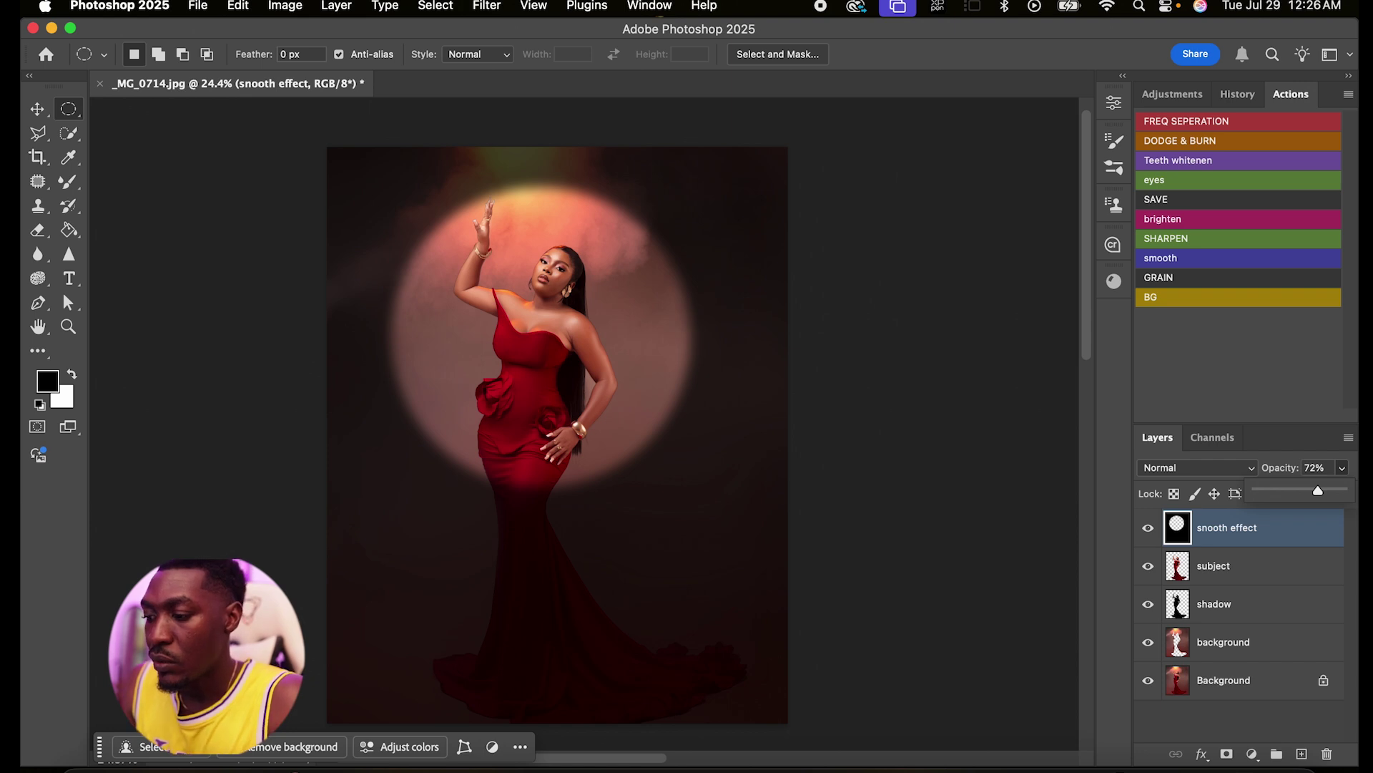
Step: Offset the silhouette on the shadow layer slightly down and to the right of the woman
left_click(1252, 603)
key("v")
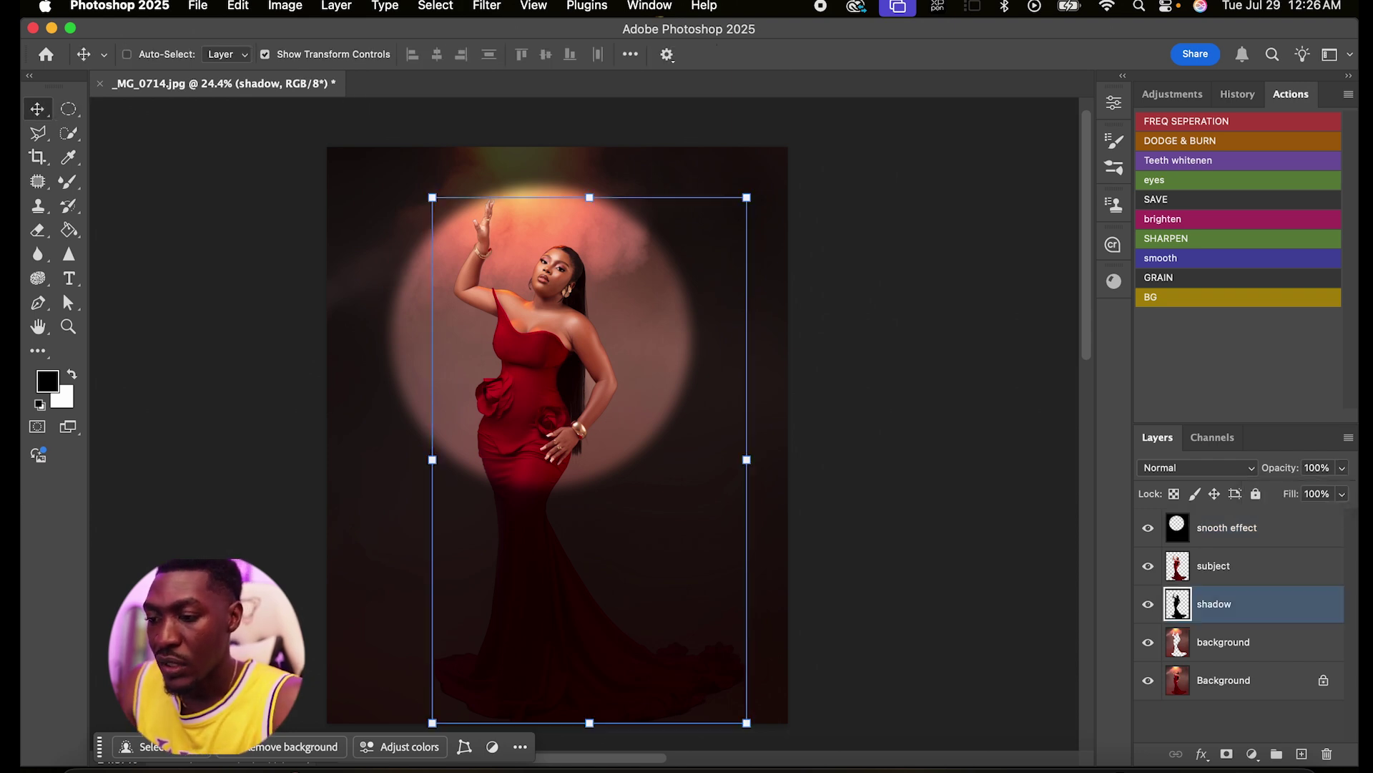
left_click(1252, 566, "shift")
left_click_drag(535, 372, 556, 408)
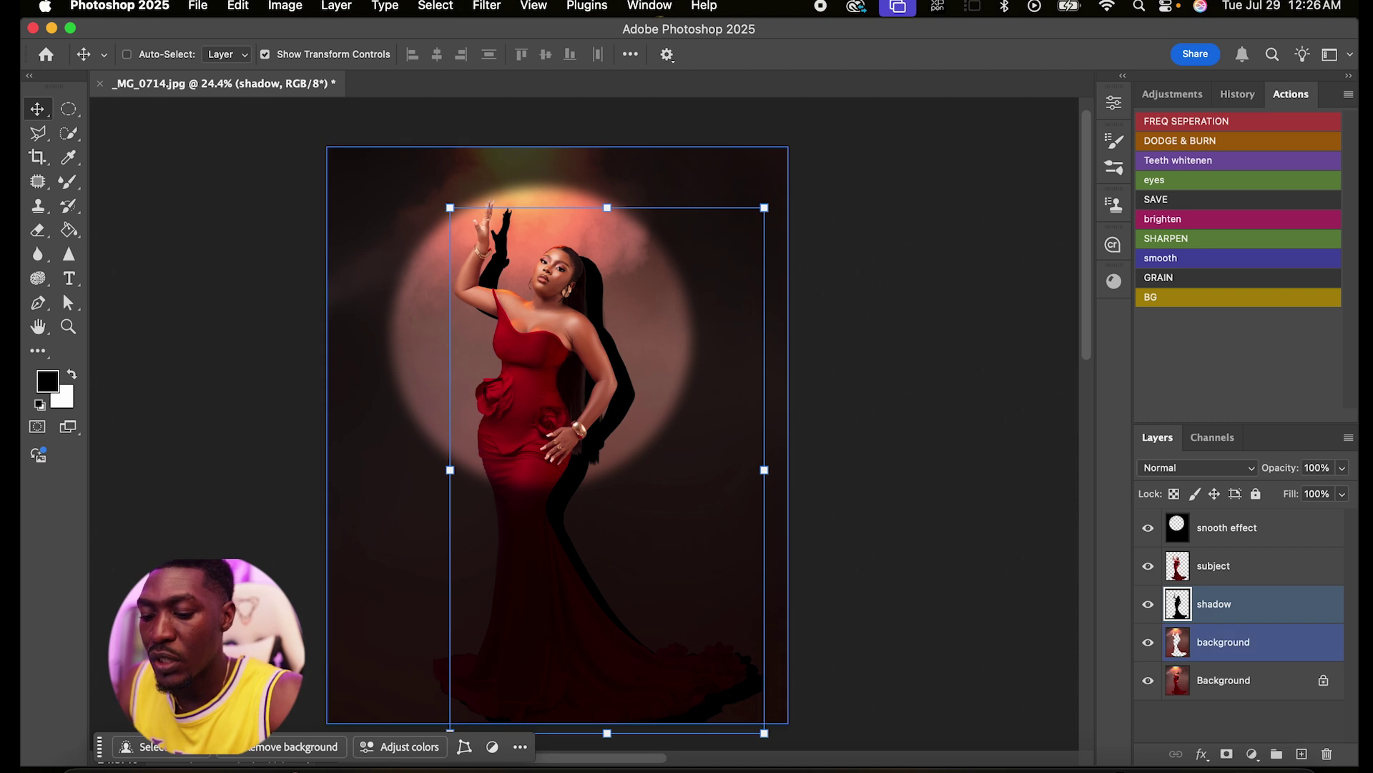
Step: Soften the shadow layer with a Gaussian Blur of 10.1 pixels radius and set its opacity to 51%
key("z")
mouse_move(516, 239)
left_mouse_down()
mouse_move(619, 238)
mouse_move(528, 238)
left_mouse_up()
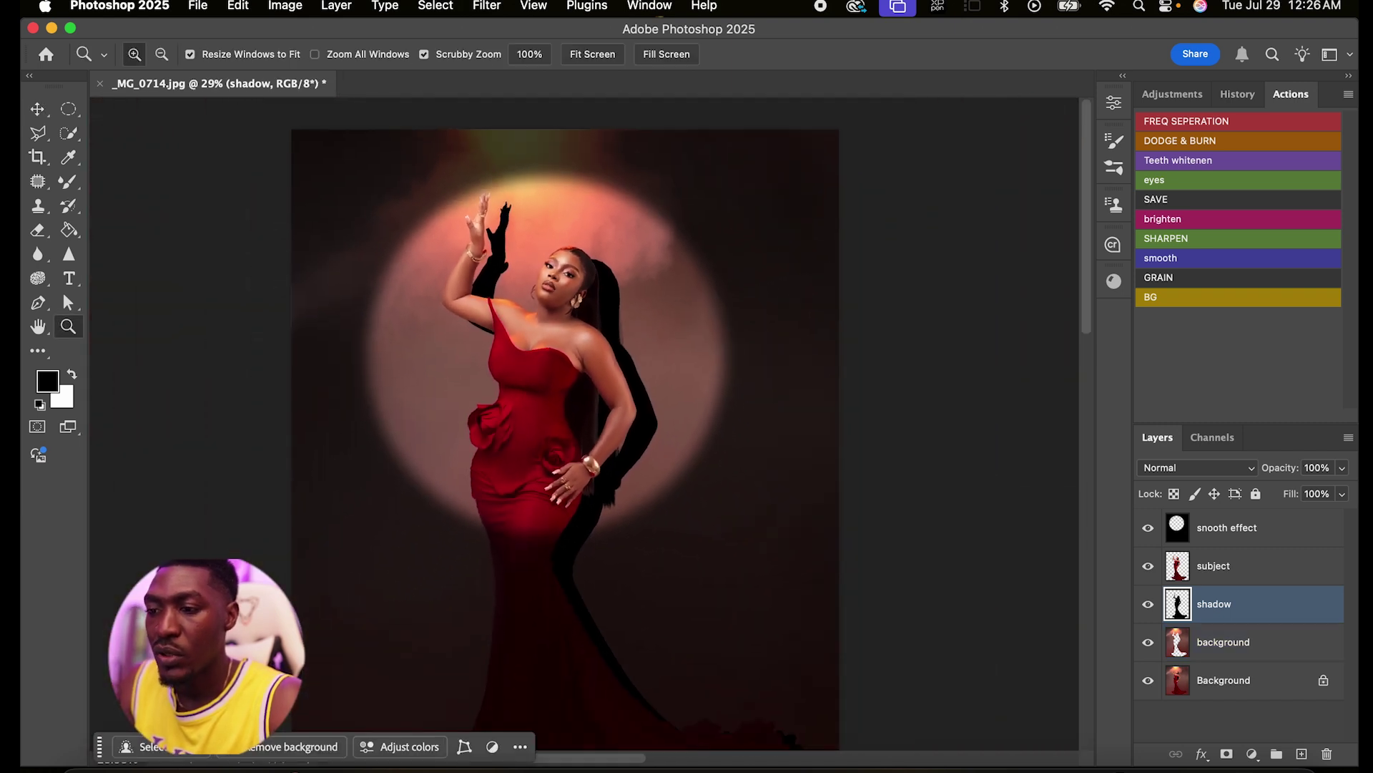
left_click(487, 5)
mouse_move(501, 255)
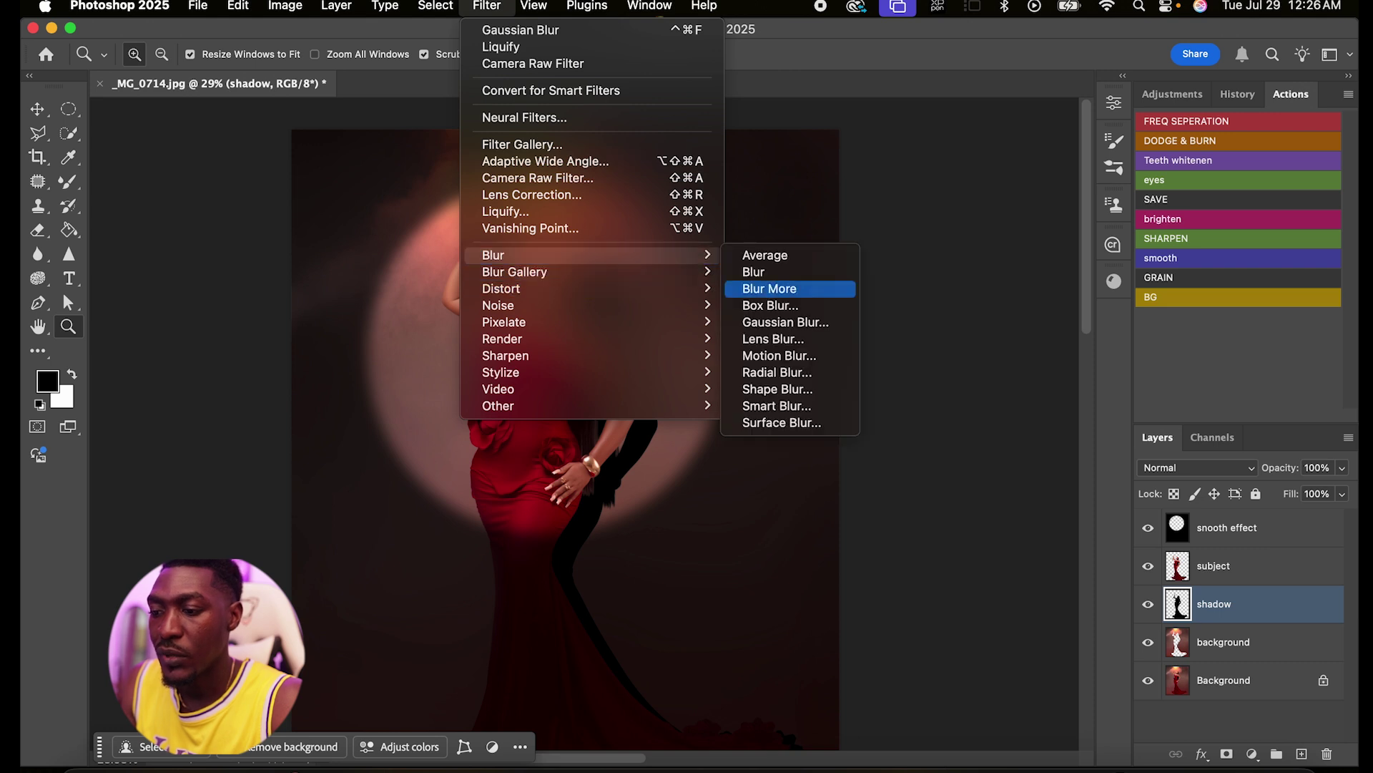
left_click(786, 322)
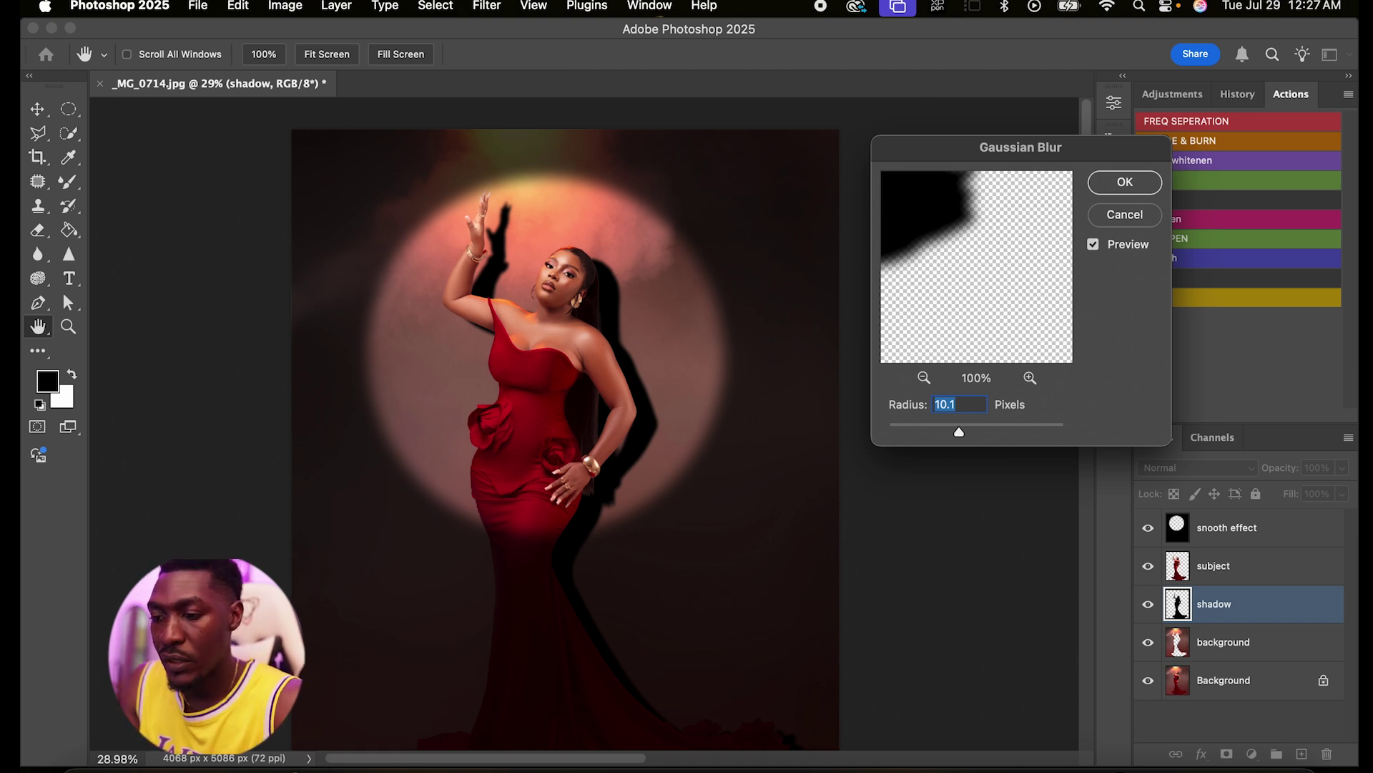
key("Return")
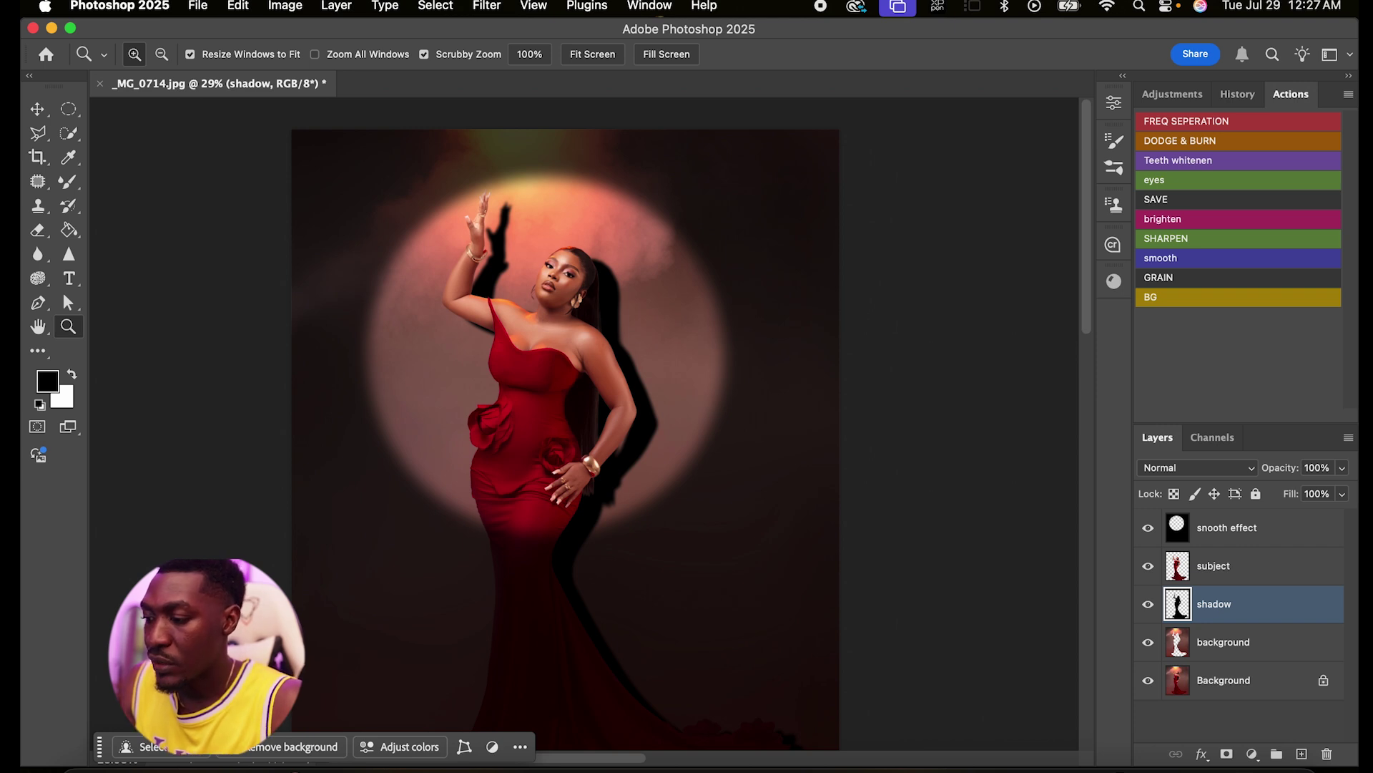
left_click(1342, 467)
left_click_drag(1348, 491, 1301, 491)
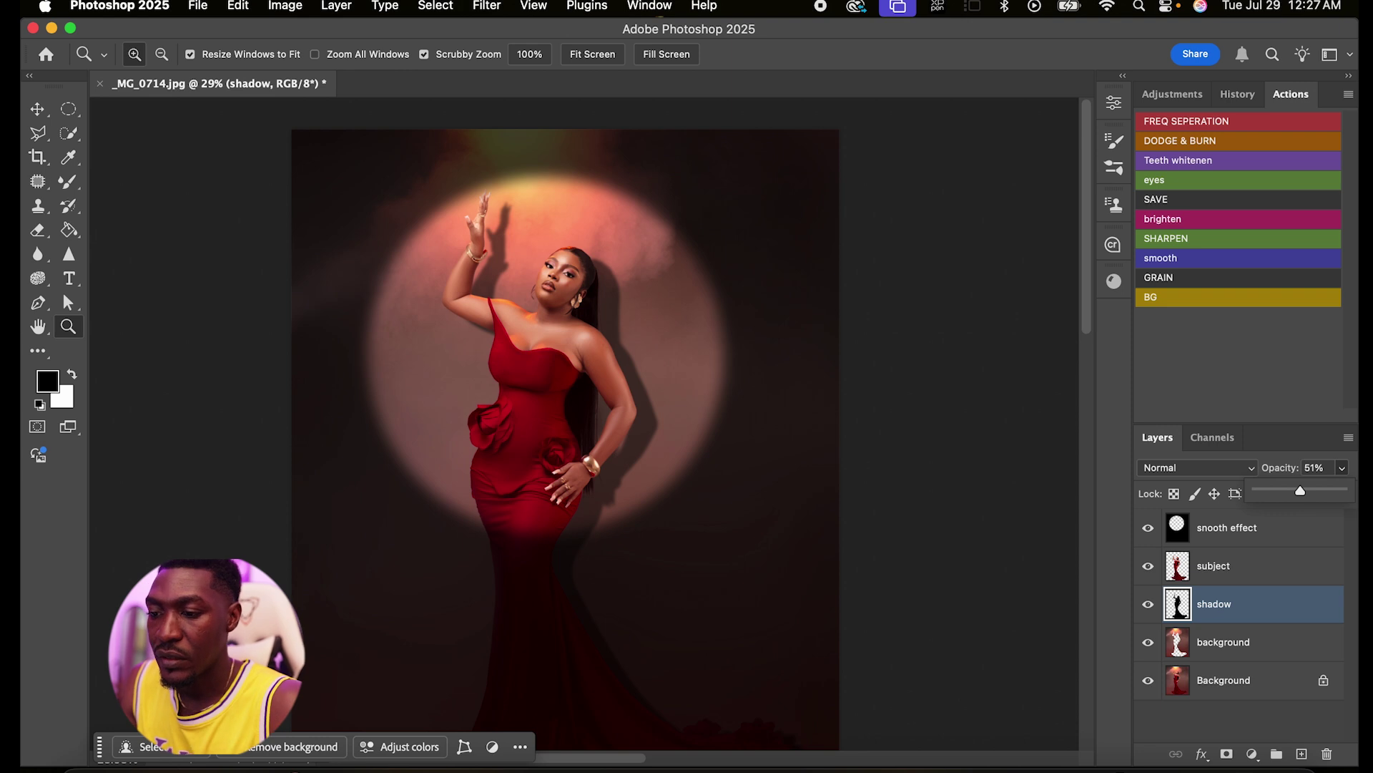
Step: Erase the shadow along the right edge of the dress below the light circle, using a soft eraser of size 400
left_click_drag(564, 565, 527, 509)
scroll(551, 529, "up", 3)
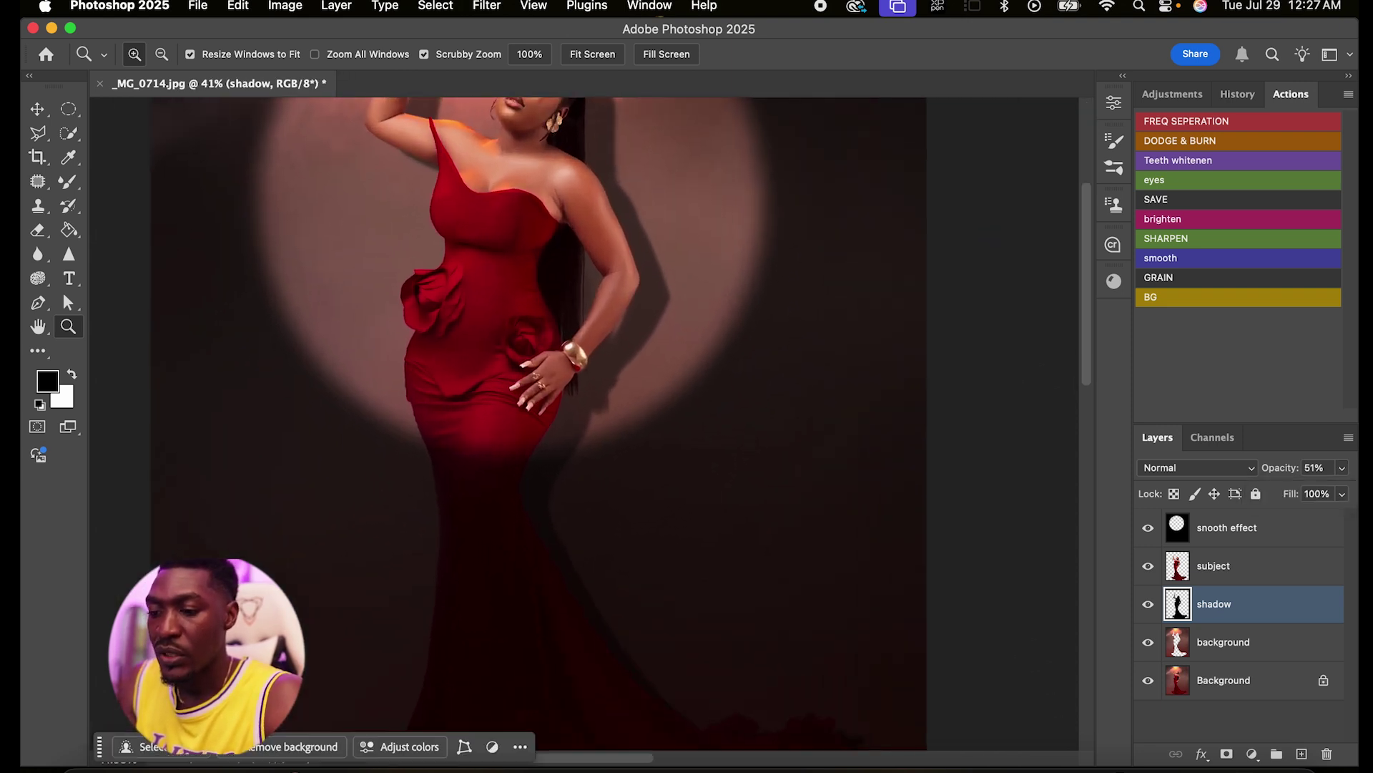
scroll(552, 529, "down", 3)
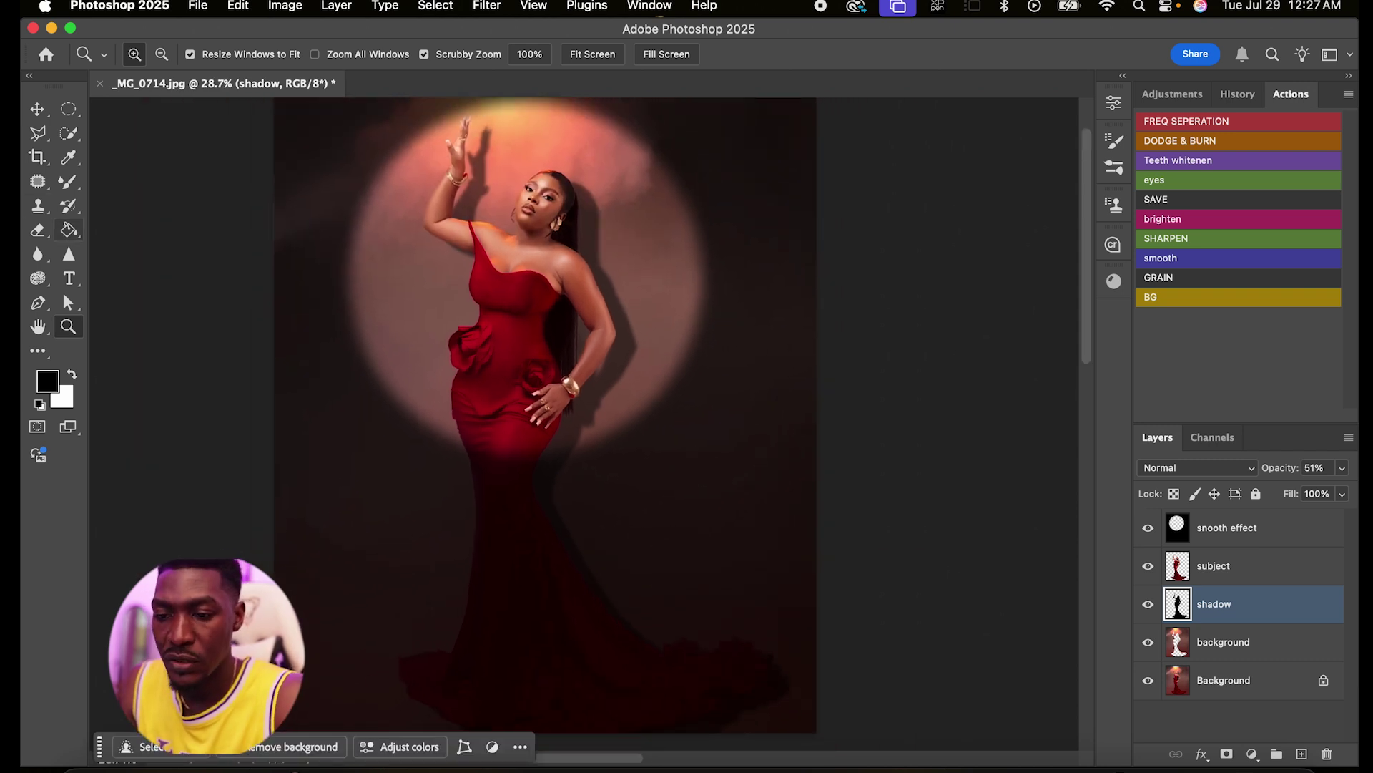
key("e")
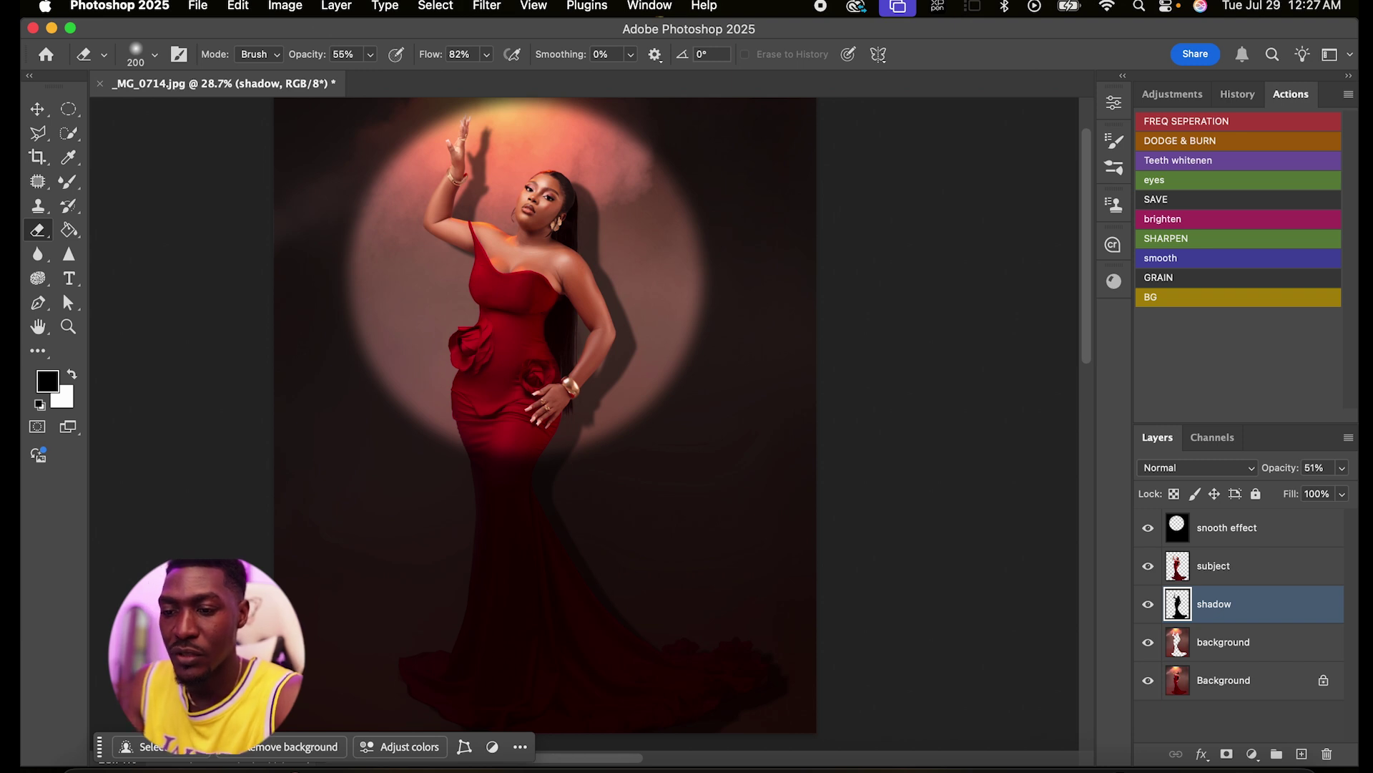
mouse_move(561, 500)
left_mouse_down()
mouse_move(538, 500)
mouse_move(552, 547)
left_mouse_up()
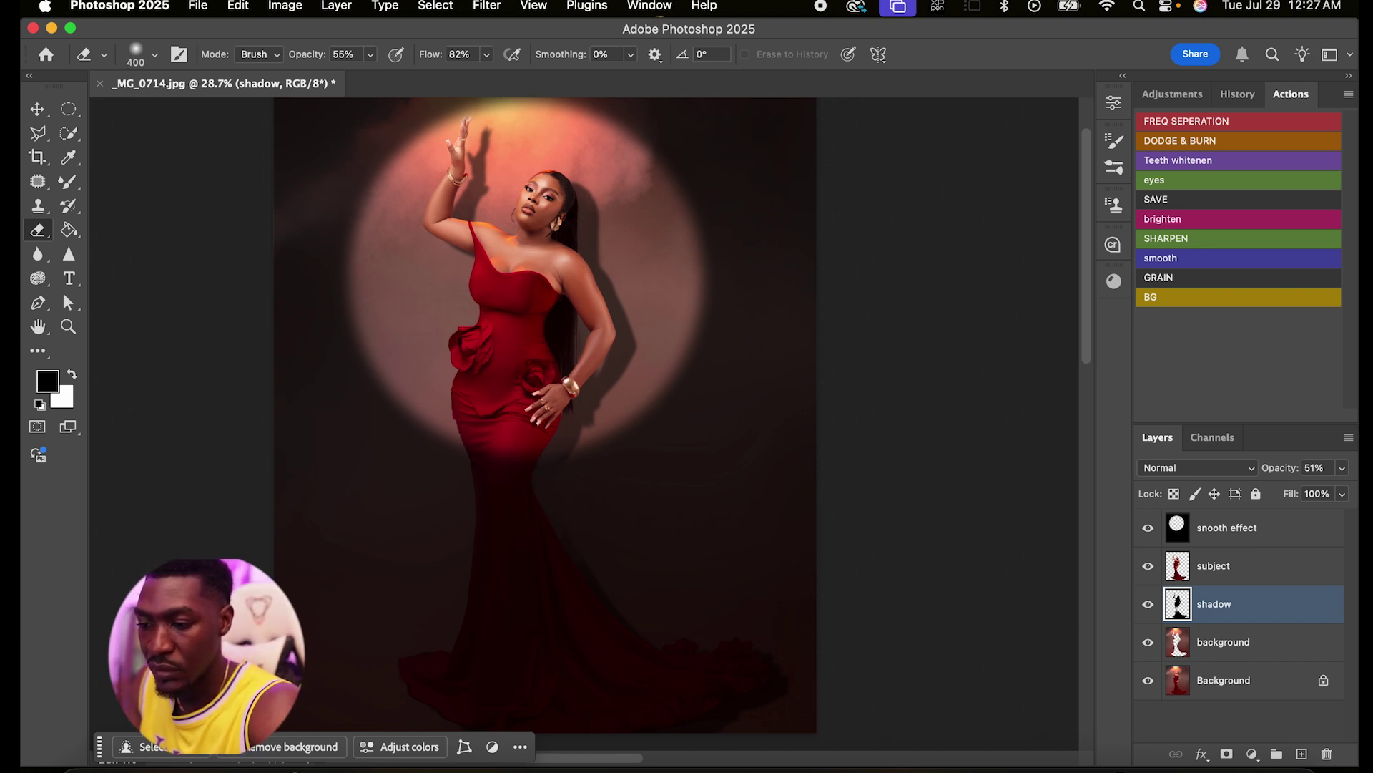
Step: Erase the remaining shadow around the dress's train and hem with the eraser enlarged up to size 900, then fit the image to the window
key("bracketright")
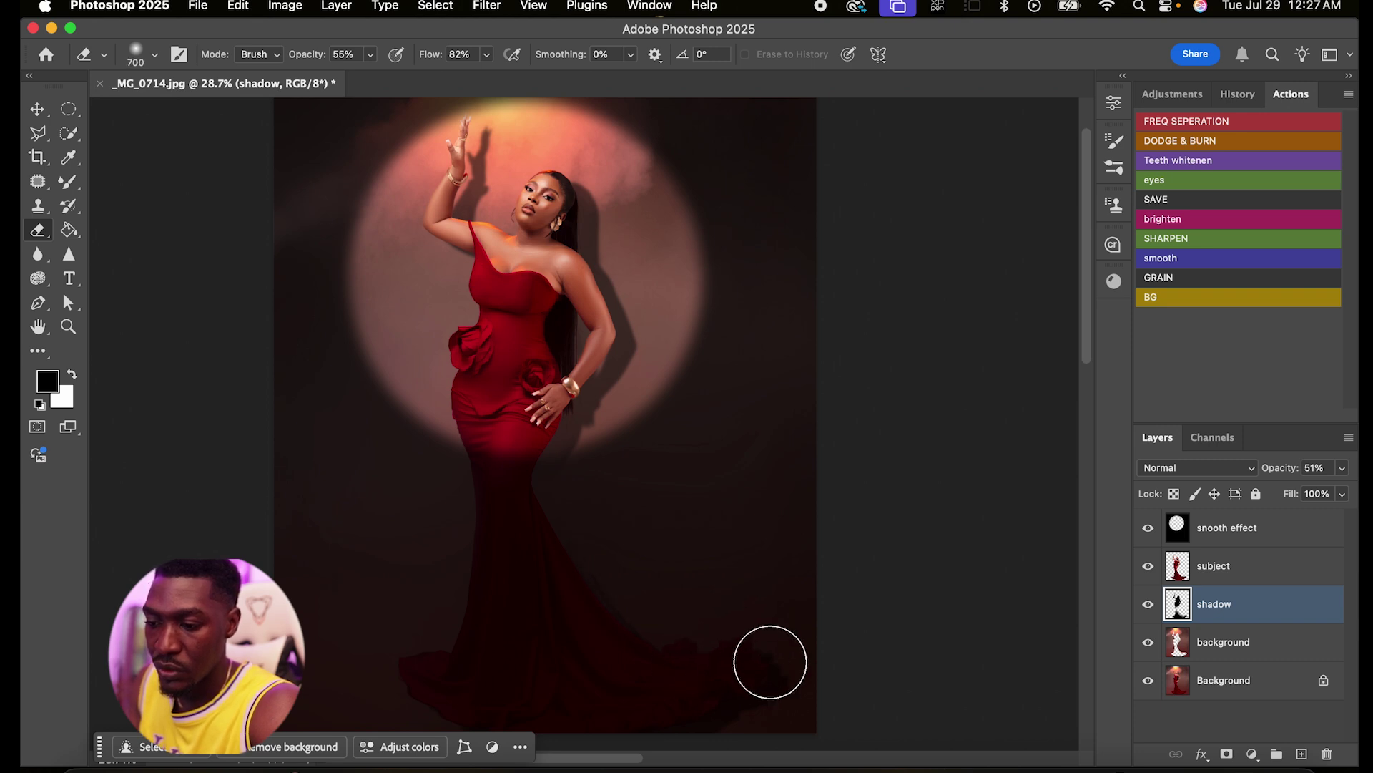
key("super+minus")
key("bracketright")
key("bracketright")
key("bracketright")
key("bracketright")
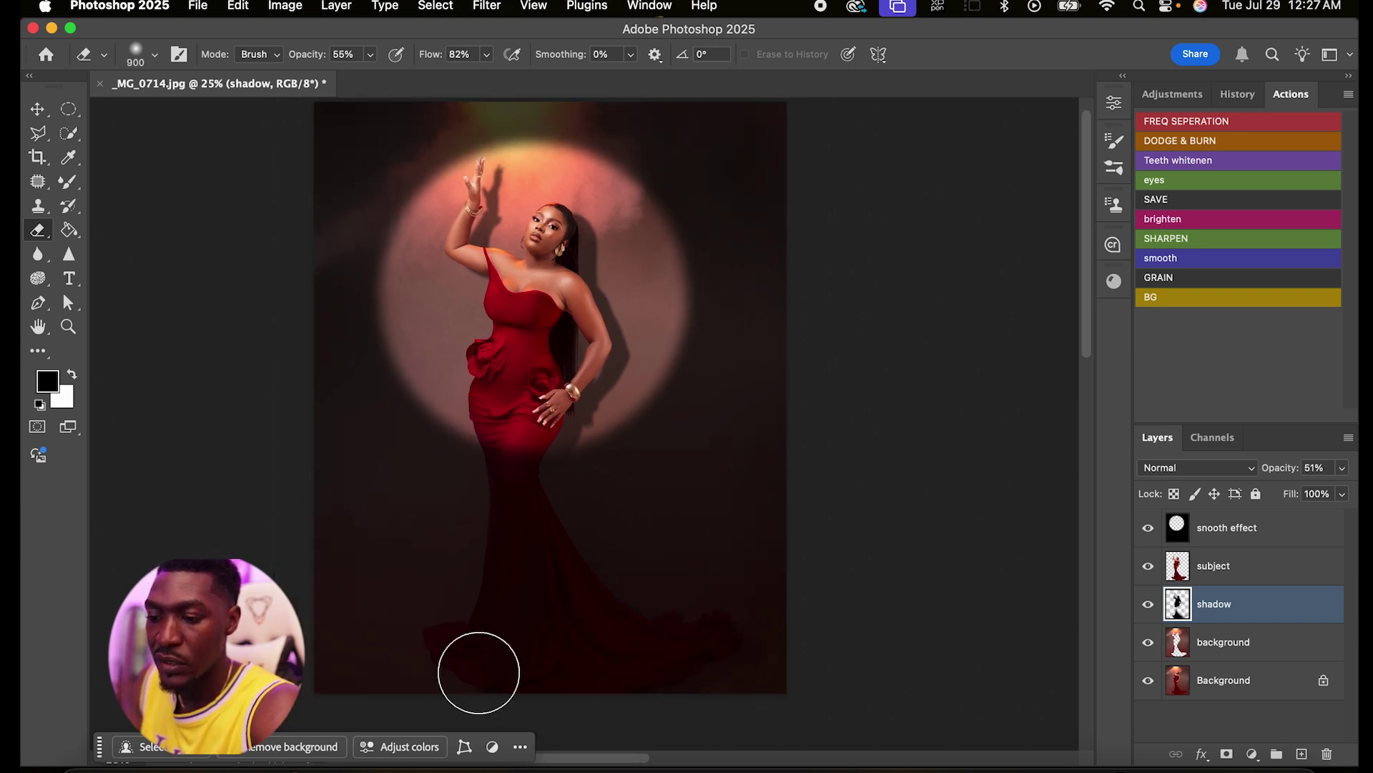
key("bracketleft")
key("bracketleft")
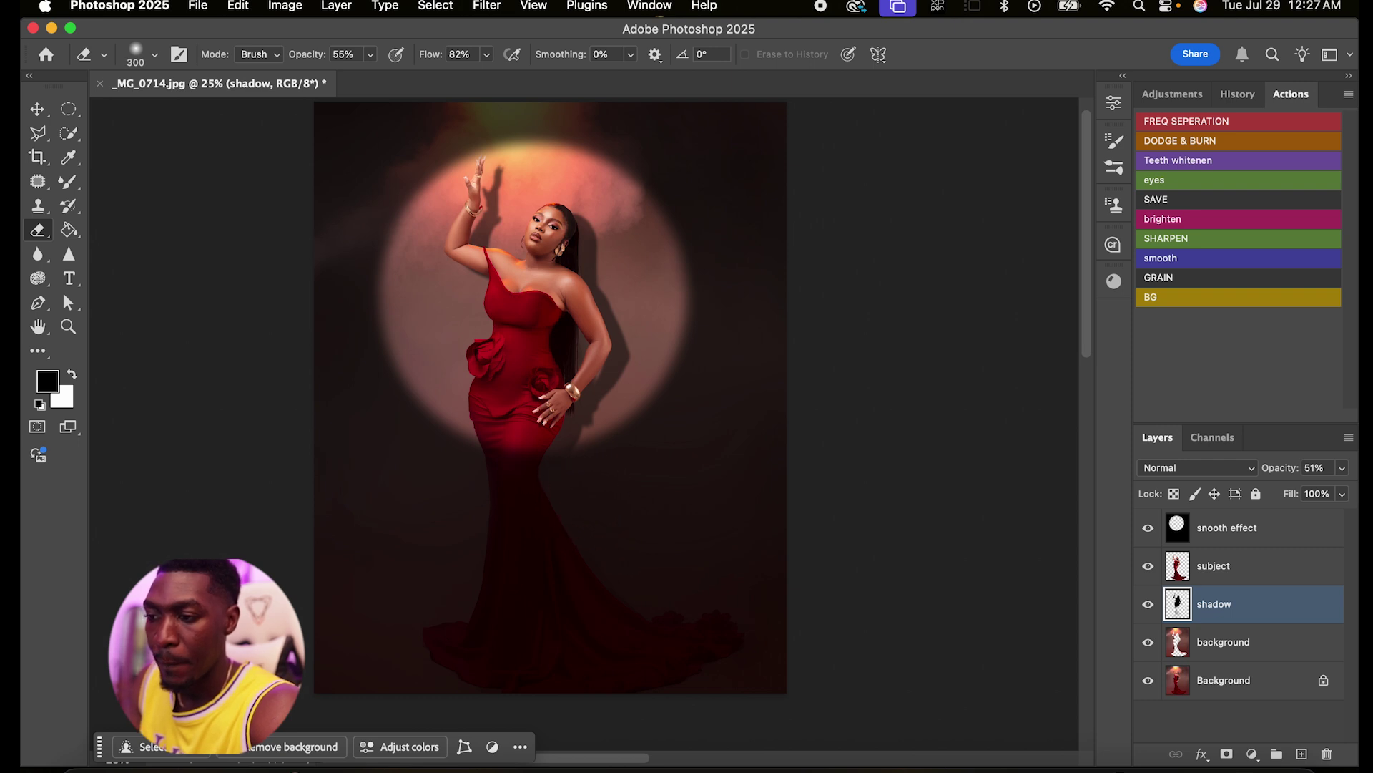
key("bracketleft")
key("bracketleft")
key("bracketleft")
key("super+minus")
key("super+minus")
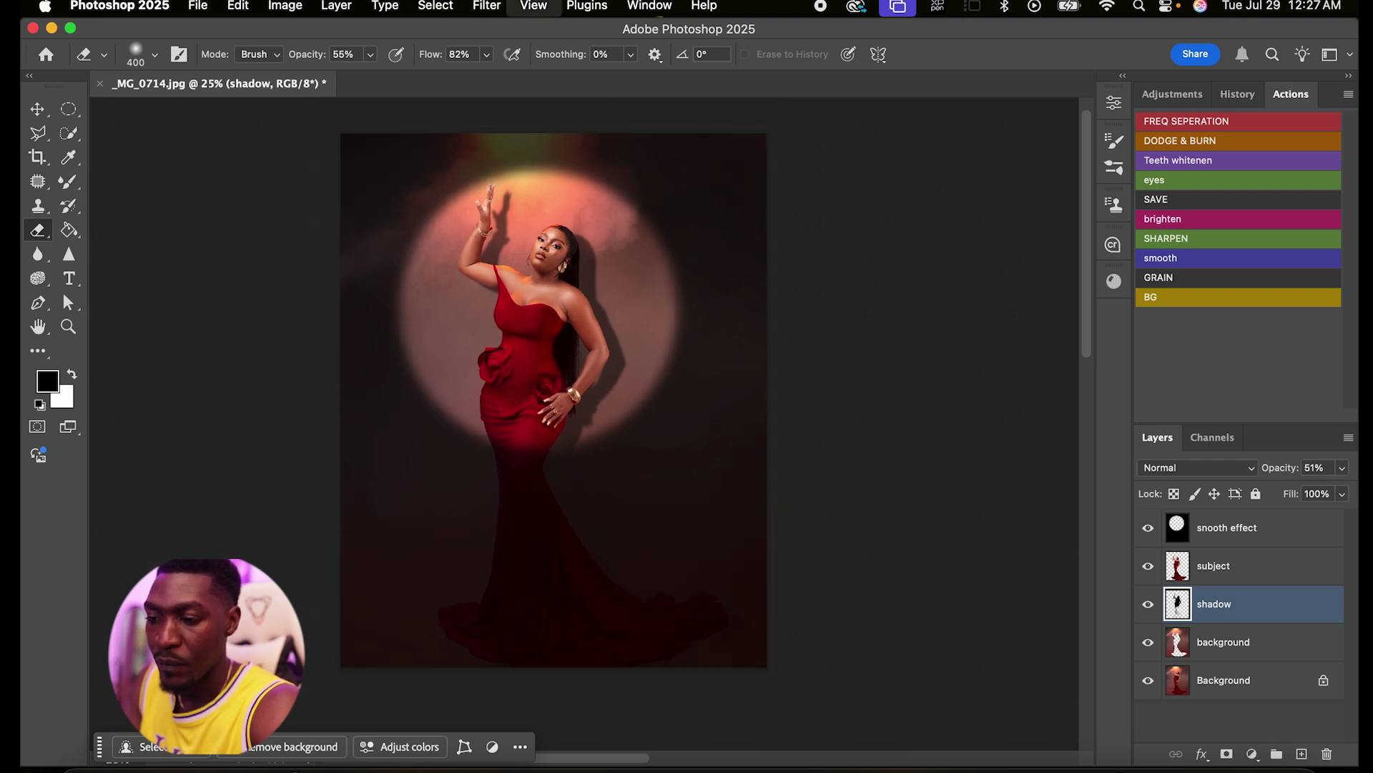
key("super+0")
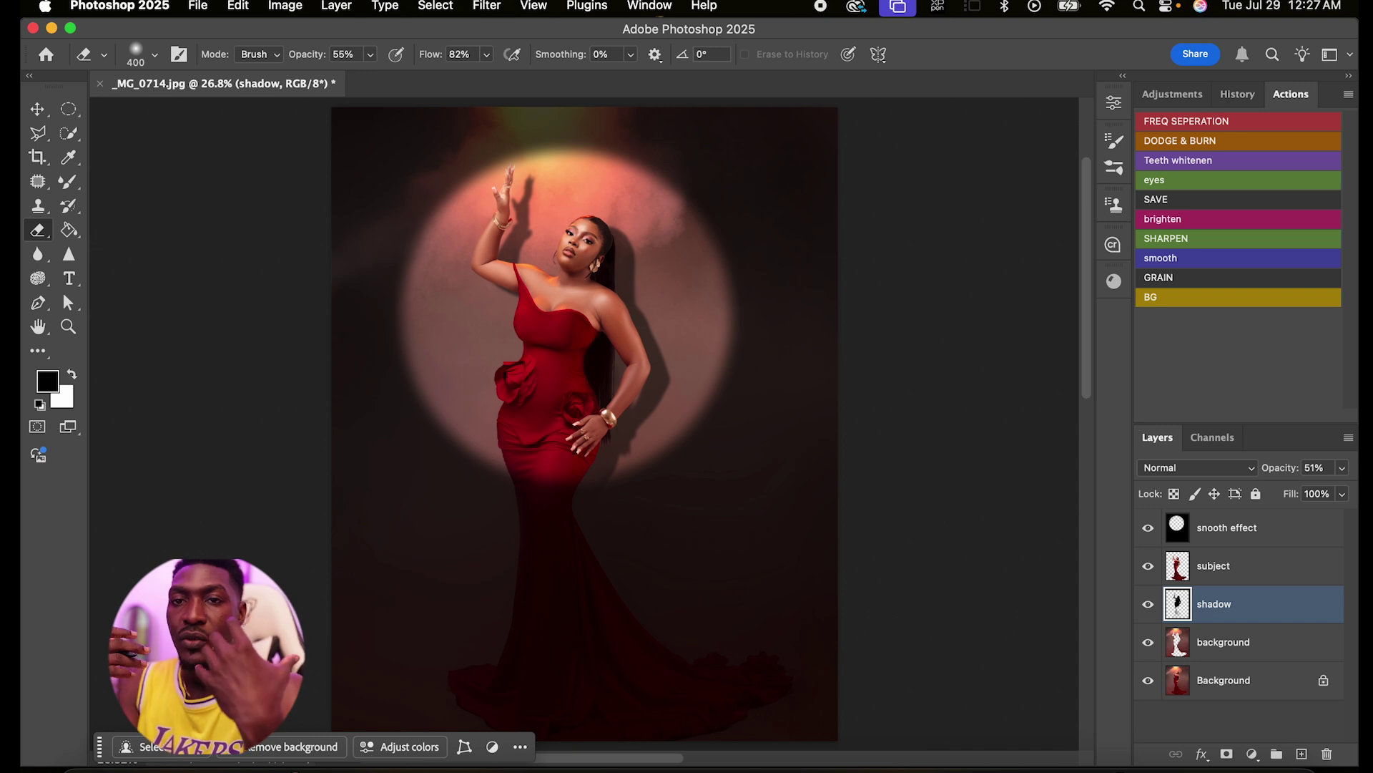